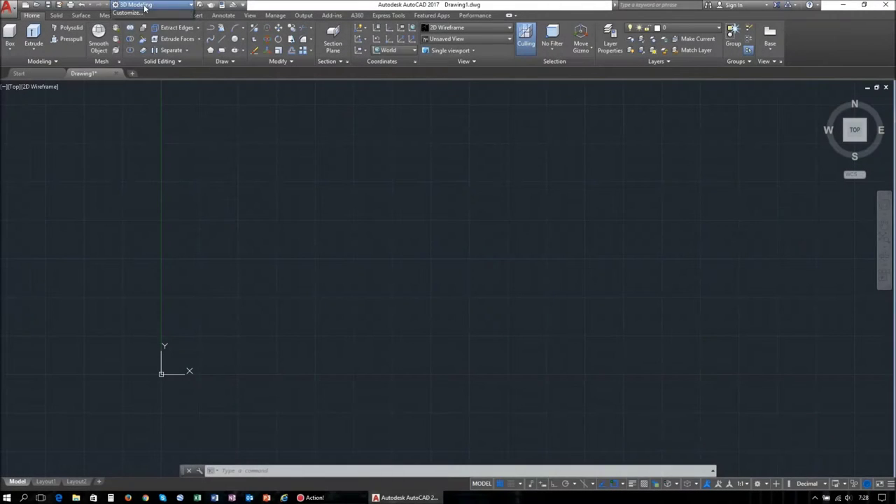
Step: Switch to the Drafting & Annotation workspace and draw a 42 by 22 rectangle by dimensions
{"action": "left_click", "coordinate": [143, 5]}
{"action": "left_click", "coordinate": [144, 15]}
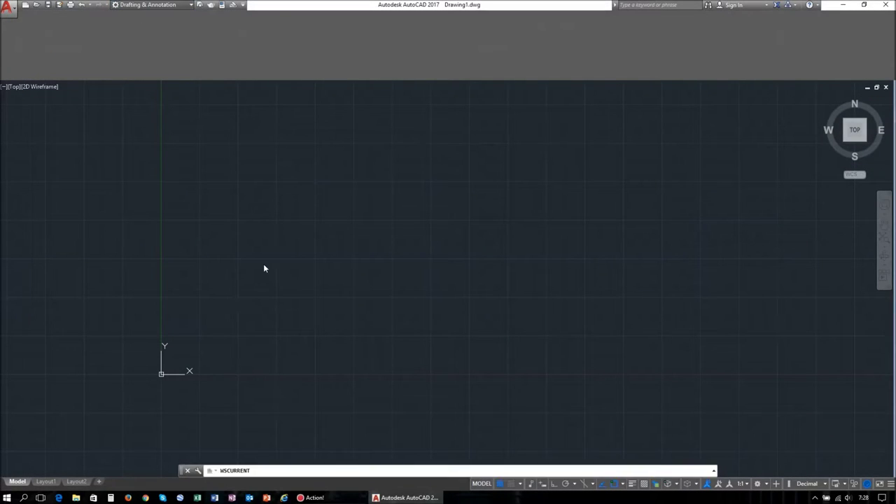
{"action": "type", "text": "rec"}
{"action": "key", "text": "Return"}
{"action": "left_click", "coordinate": [132, 354]}
{"action": "type", "text": "d"}
{"action": "key", "text": "Return"}
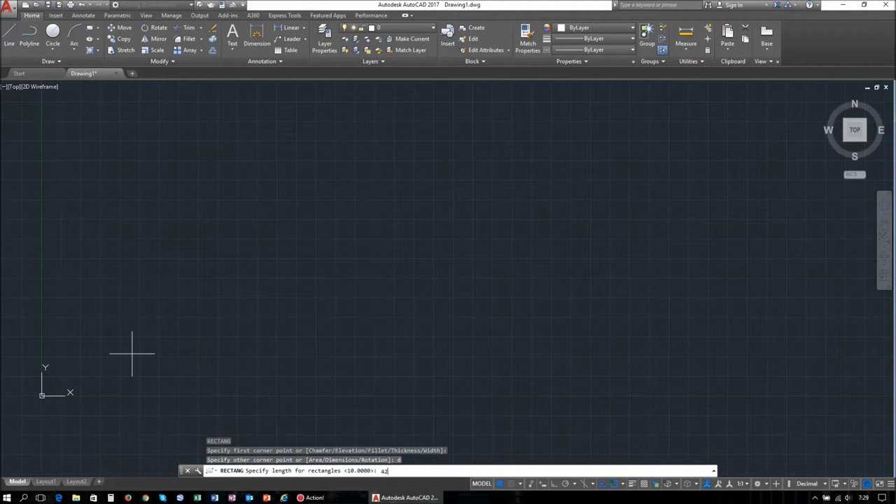
{"action": "key", "text": "Return"}
{"action": "type", "text": "22"}
{"action": "key", "text": "Return"}
{"action": "left_click", "coordinate": [345, 279]}
Step: Round the rectangle's corners with a fillet radius of 1
{"action": "type", "text": "f"}
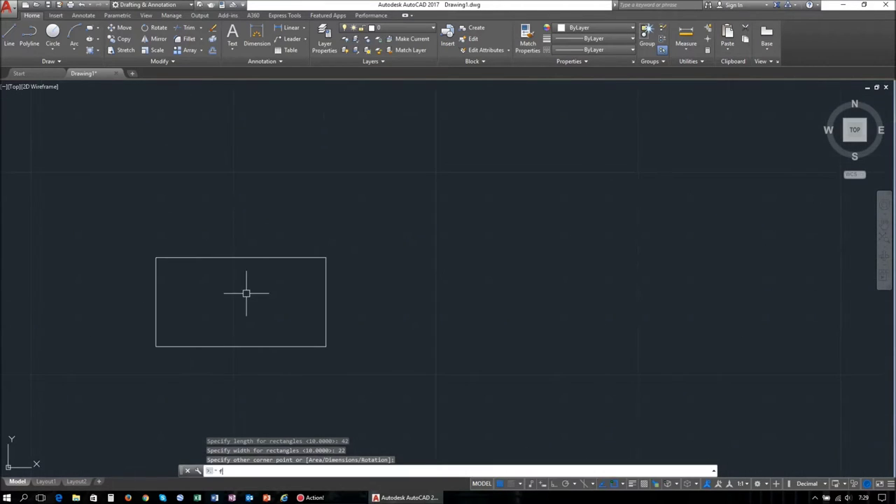
{"action": "key", "text": "Return"}
{"action": "type", "text": "r"}
{"action": "key", "text": "Return"}
{"action": "type", "text": "1"}
{"action": "key", "text": "Return"}
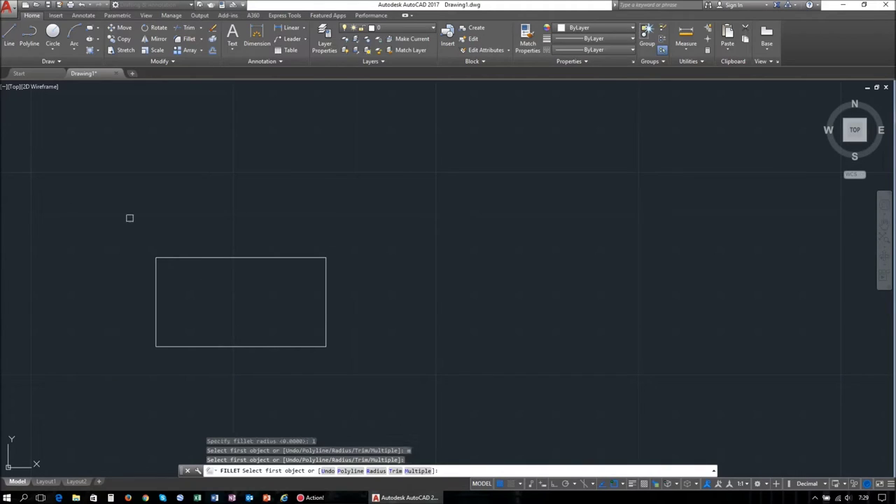
{"action": "left_click", "coordinate": [157, 278]}
{"action": "left_click", "coordinate": [186, 346]}
{"action": "left_click", "coordinate": [326, 317]}
{"action": "left_click", "coordinate": [310, 258]}
{"action": "key", "text": "Escape"}
{"action": "middle_click_drag", "start_coordinate": [452, 284], "coordinate": [243, 275]}
{"action": "type", "text": "l"}
{"action": "key", "text": "Return"}
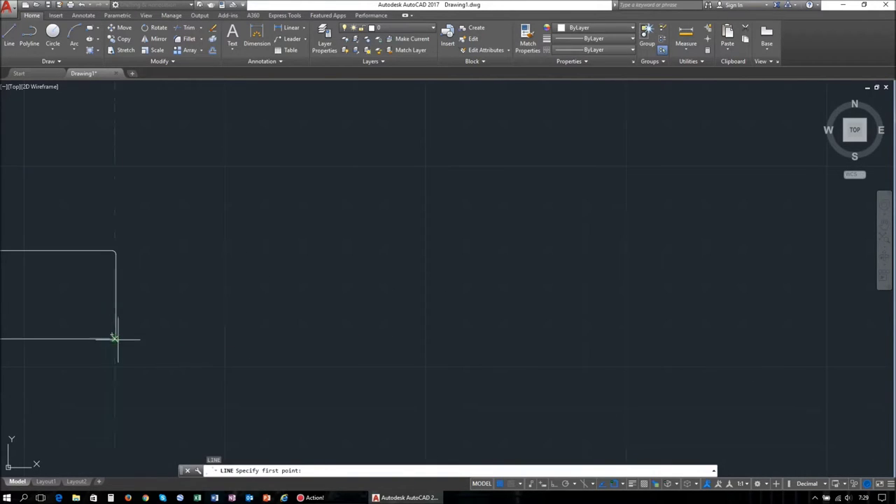
Step: Draw the 20-unit base line and vertical centre line, then offset the base line upward
{"action": "key", "text": "Return"}
{"action": "key", "text": "Return"}
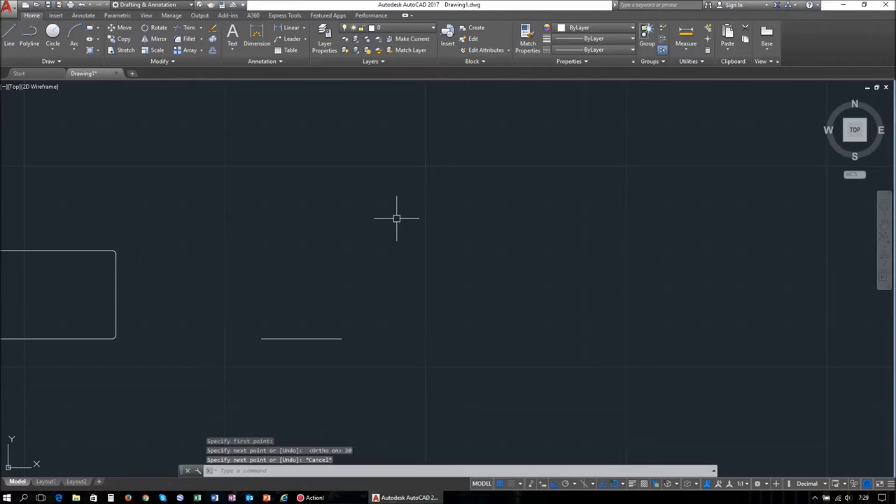
{"action": "key", "text": "Return"}
{"action": "key", "text": "Return"}
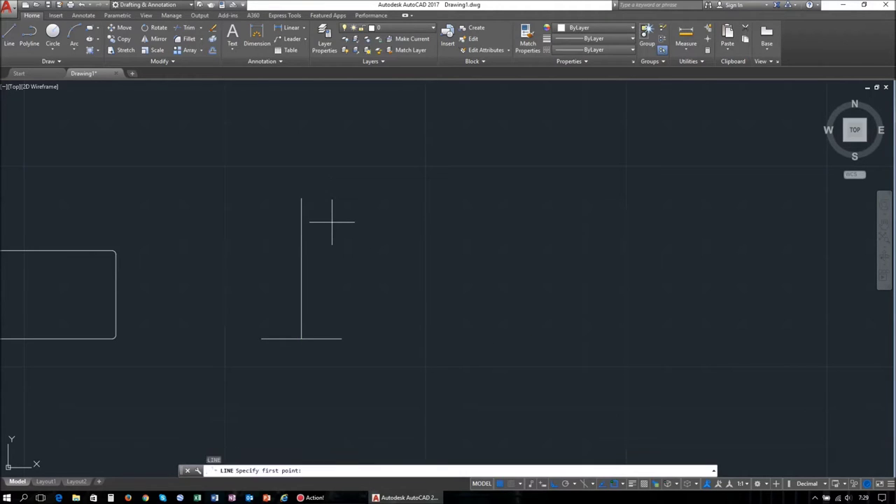
{"action": "type", "text": "OF"}
{"action": "key", "text": "Return"}
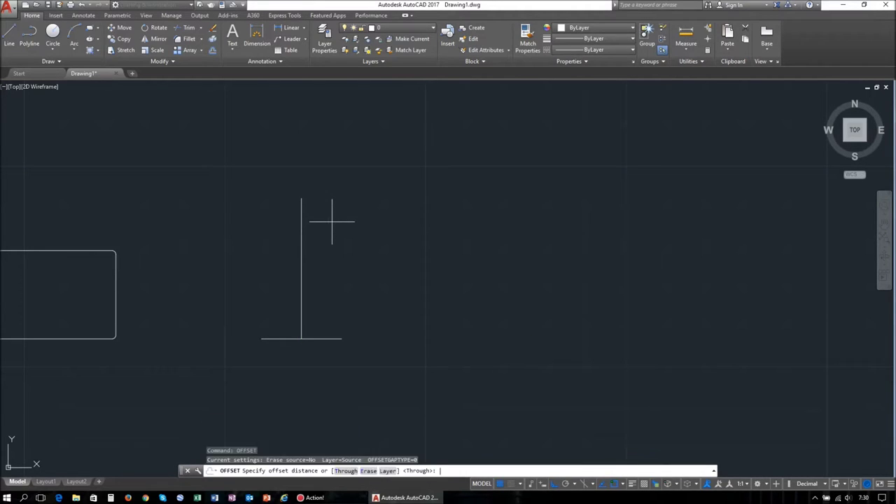
{"action": "type", "text": "20"}
{"action": "left_click", "coordinate": [317, 341]}
{"action": "left_click", "coordinate": [359, 176]}
{"action": "key", "text": "Escape"}
Step: Offset the centre line to both sides and extend the top line to the side line
{"action": "type", "text": "of"}
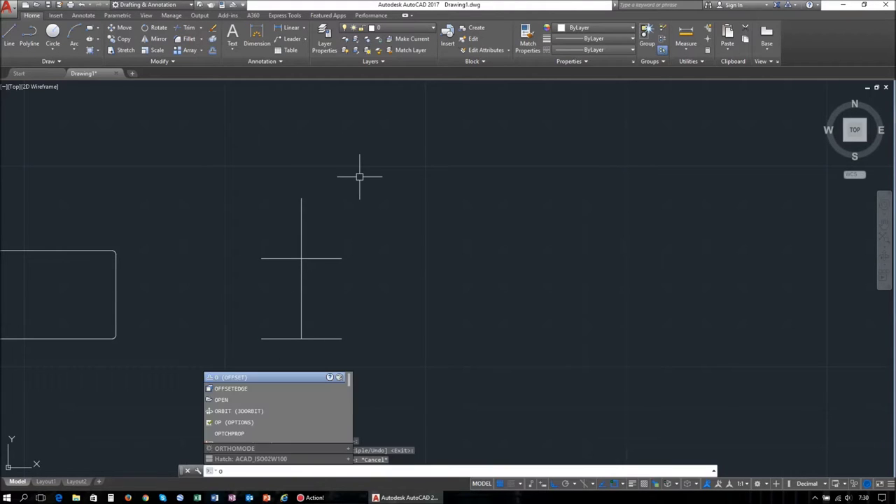
{"action": "key", "text": "Return"}
{"action": "left_click", "coordinate": [302, 234]}
{"action": "left_click", "coordinate": [231, 230]}
{"action": "left_click", "coordinate": [301, 224]}
{"action": "left_click", "coordinate": [396, 208]}
{"action": "key", "text": "Escape"}
{"action": "left_click", "coordinate": [332, 258]}
{"action": "key", "text": "Escape"}
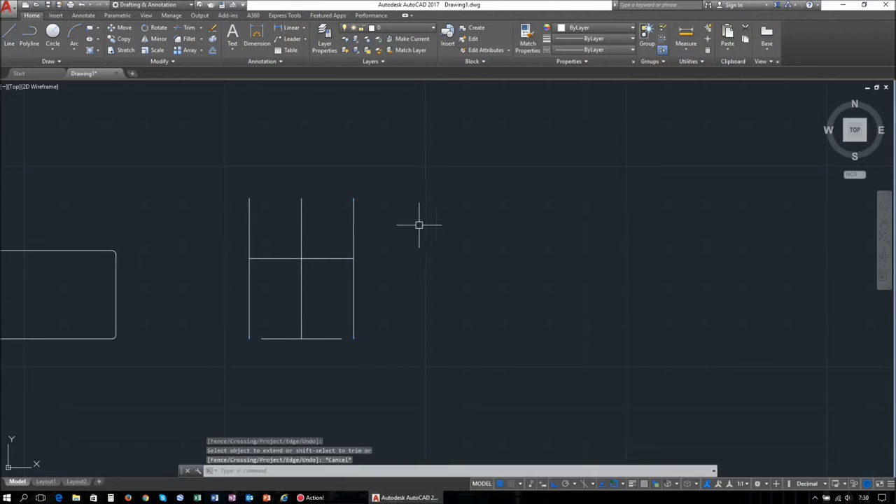
Step: Draw the slanted roof side down to the base and delete the old straight side line
{"action": "type", "text": "l"}
{"action": "key", "text": "Return"}
{"action": "left_click", "coordinate": [293, 222]}
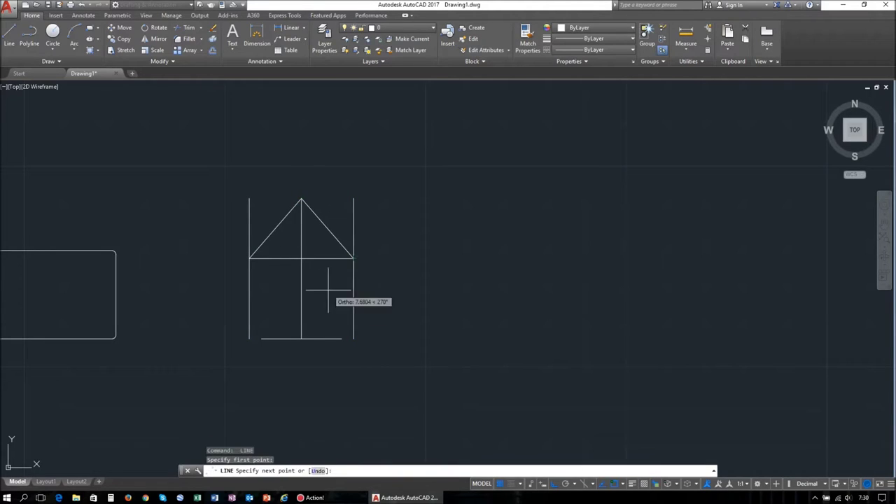
{"action": "left_click", "coordinate": [249, 259]}
{"action": "left_click", "coordinate": [261, 339]}
{"action": "key", "text": "Escape"}
{"action": "key", "text": "Delete"}
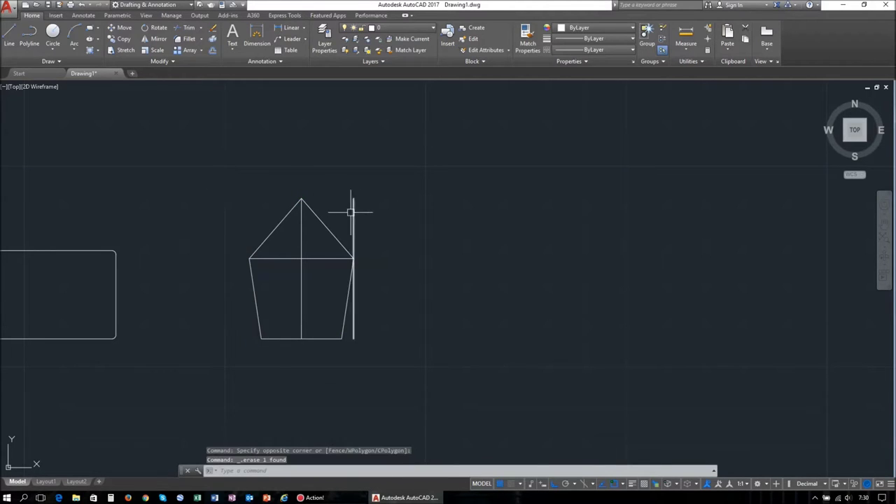
Step: Add a radius-3 entry hole, delete the centre line, and start copying the pentagon
{"action": "type", "text": "c"}
{"action": "key", "text": "Return"}
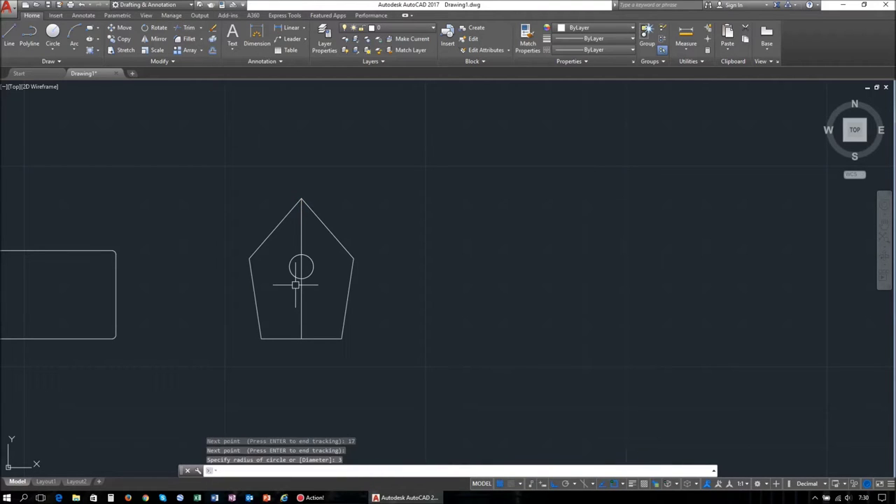
{"action": "key", "text": "Escape"}
{"action": "left_click", "coordinate": [301, 284]}
{"action": "left_click_drag", "start_coordinate": [388, 360], "coordinate": [238, 189]}
{"action": "left_click", "coordinate": [124, 38]}
{"action": "left_click", "coordinate": [301, 338]}
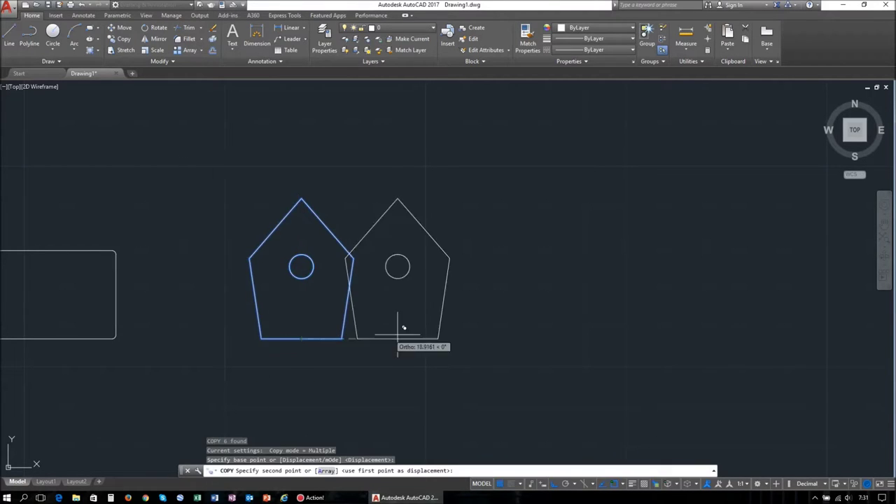
Step: Place the pentagon copy to the right and delete its entry hole
{"action": "left_click", "coordinate": [465, 339]}
{"action": "key", "text": "Escape"}
{"action": "left_click", "coordinate": [453, 266]}
{"action": "key", "text": "Delete"}
{"action": "scroll", "coordinate": [625, 314], "scroll_direction": "up", "scroll_amount": 2}
Step: Draw a short base line from the pentagon's lower-right corner and offset it upward
{"action": "type", "text": "l"}
{"action": "key", "text": "Return"}
{"action": "left_click", "coordinate": [339, 343]}
{"action": "left_click", "coordinate": [213, 50]}
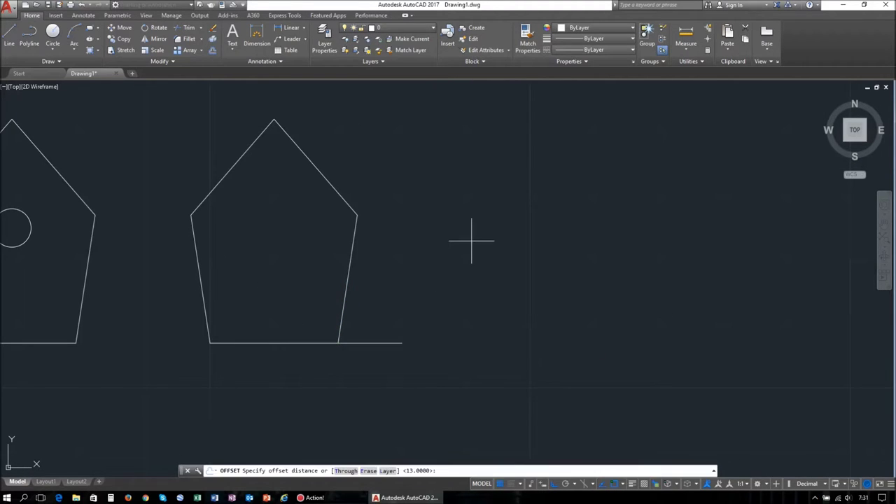
{"action": "left_click", "coordinate": [378, 343]}
{"action": "left_click", "coordinate": [385, 242]}
Step: Copy the pentagon's right edge to the right and draw a tracked line segment
{"action": "left_click", "coordinate": [354, 234]}
{"action": "type", "text": "co"}
{"action": "left_click", "coordinate": [339, 343]}
{"action": "left_click", "coordinate": [403, 343]}
{"action": "key", "text": "Escape"}
{"action": "type", "text": "l t"}
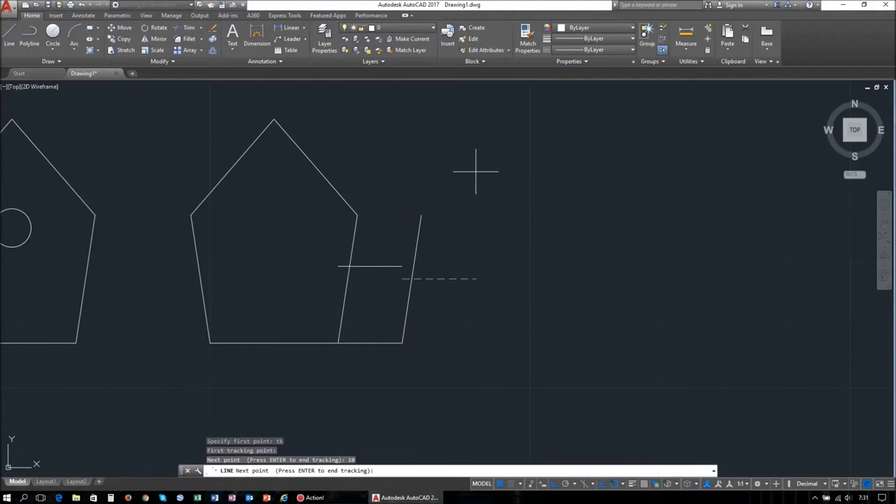
{"action": "left_click", "coordinate": [350, 267]}
{"action": "key", "text": "Escape"}
Step: Extend the line to the copied edge and trim the overhang above the corner
{"action": "type", "text": "ex"}
{"action": "key", "text": "Return"}
{"action": "left_click", "coordinate": [392, 270]}
{"action": "key", "text": "Escape"}
{"action": "left_click_drag", "start_coordinate": [427, 287], "coordinate": [400, 259]}
{"action": "type", "text": "tr"}
{"action": "left_click", "coordinate": [418, 238]}
{"action": "key", "text": "Escape"}
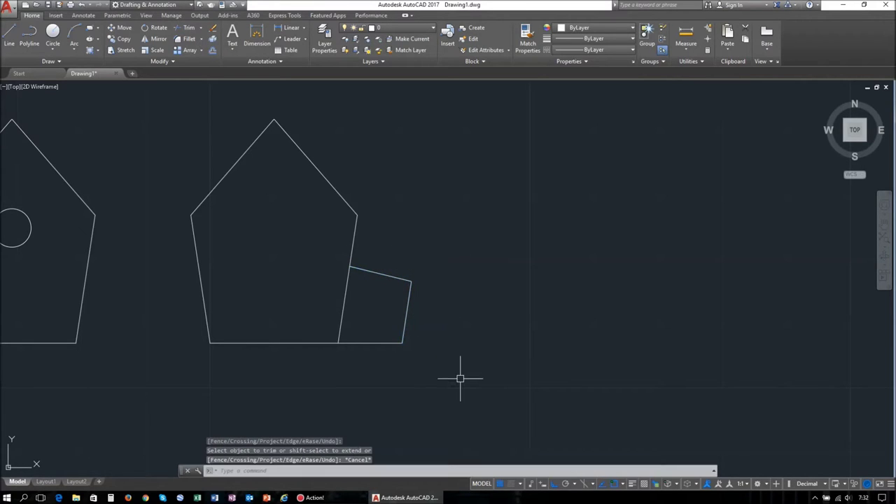
Step: Draw a horizontal reference line across the panel and measure the distance along its top
{"action": "scroll", "coordinate": [409, 280], "scroll_direction": "up", "scroll_amount": 2}
{"action": "type", "text": "l"}
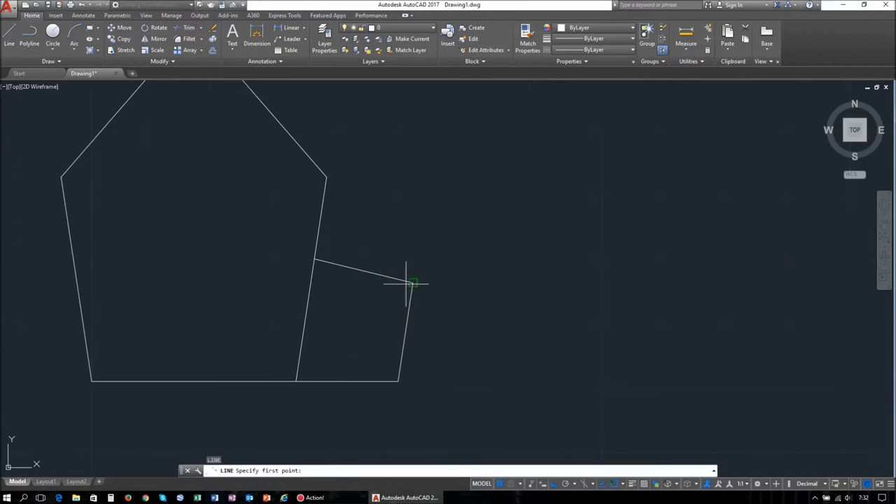
{"action": "left_click", "coordinate": [278, 282]}
{"action": "key", "text": "Escape"}
{"action": "type", "text": "DIST"}
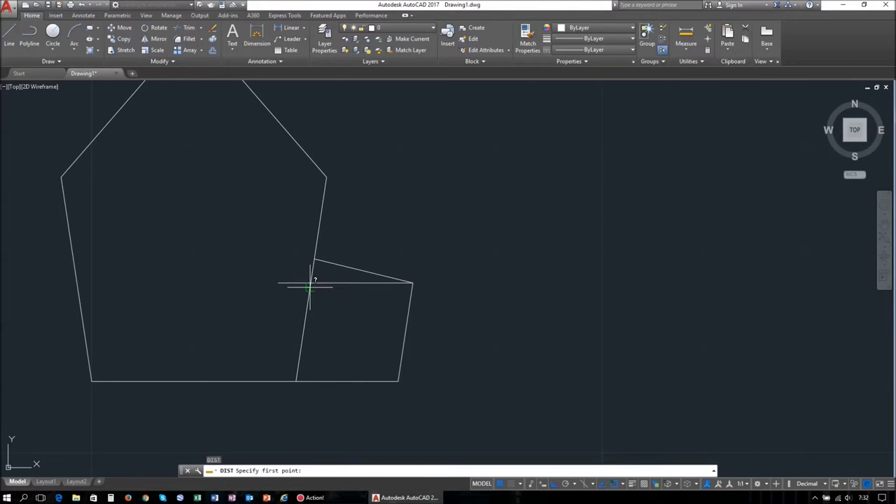
{"action": "left_click", "coordinate": [315, 259]}
{"action": "key", "text": "Escape"}
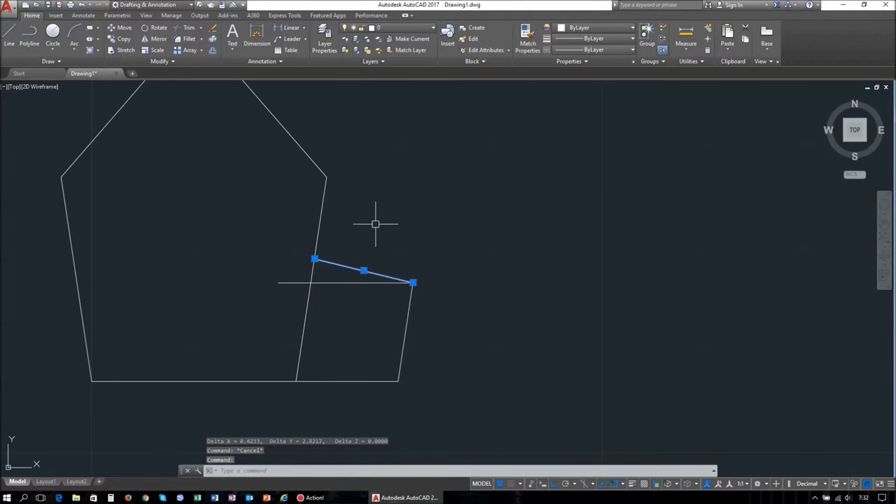
Step: Offset the horizontal line upward, draw the sloped top edge, and delete the helper lines
{"action": "left_click", "coordinate": [212, 51]}
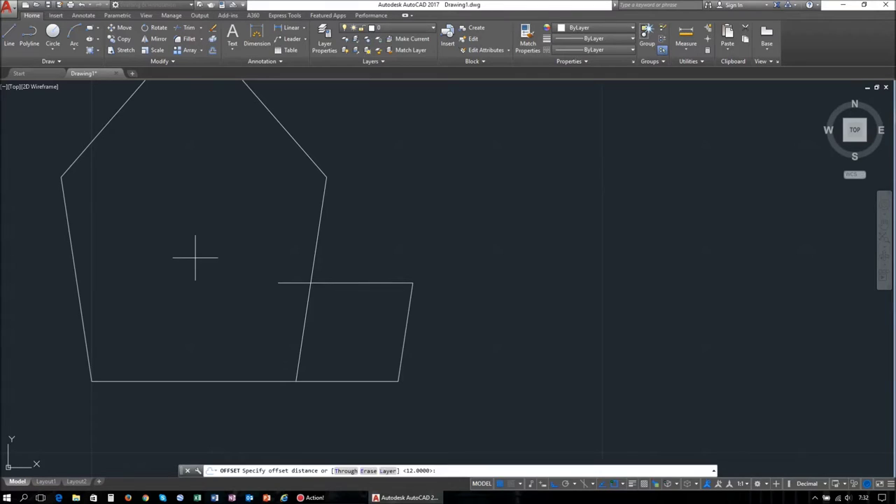
{"action": "type", "text": "3"}
{"action": "left_click", "coordinate": [369, 281]}
{"action": "left_click", "coordinate": [350, 200]}
{"action": "key", "text": "Escape"}
{"action": "key", "text": "l"}
{"action": "key", "text": "space"}
{"action": "left_click", "coordinate": [413, 283]}
{"action": "left_click", "coordinate": [321, 249]}
{"action": "key", "text": "Escape"}
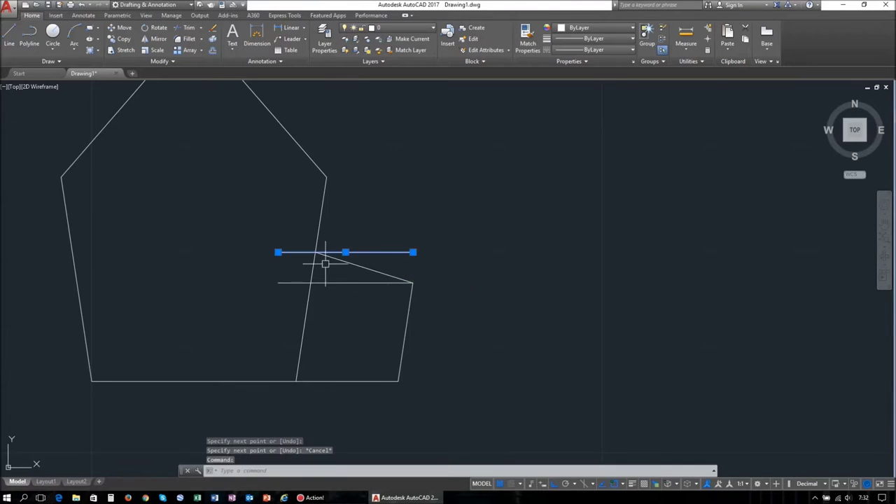
{"action": "key", "text": "Delete"}
Step: Copy the three-line side panel to the right
{"action": "scroll", "coordinate": [442, 202], "scroll_direction": "down", "scroll_amount": 2}
{"action": "left_click_drag", "start_coordinate": [434, 350], "coordinate": [401, 207]}
{"action": "type", "text": "co"}
{"action": "key", "text": "Return"}
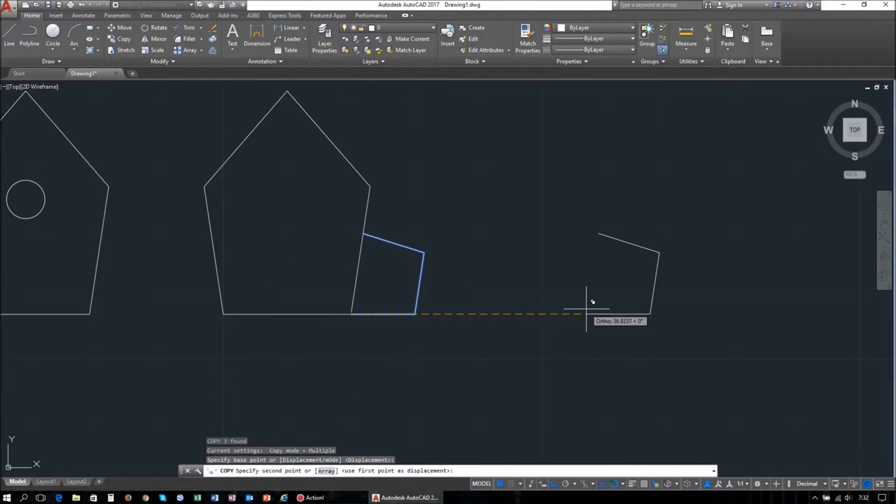
{"action": "left_click", "coordinate": [587, 308]}
{"action": "key", "text": "Escape"}
Step: Mirror the copied side panel, keeping the original
{"action": "left_click_drag", "start_coordinate": [694, 331], "coordinate": [548, 186]}
{"action": "type", "text": "mi"}
{"action": "key", "text": "Return"}
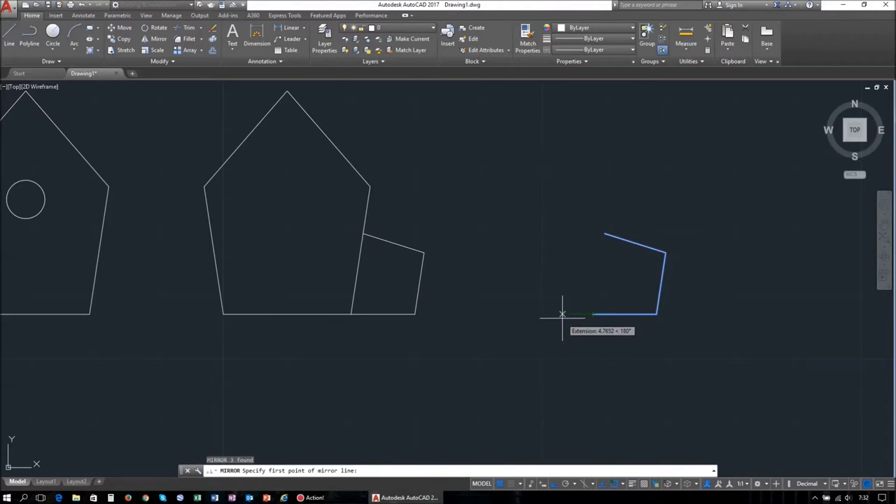
{"action": "key", "text": "Return"}
Step: Draw the mirrored panel's closing edge line
{"action": "type", "text": "l"}
{"action": "key", "text": "space"}
{"action": "left_click", "coordinate": [536, 233]}
{"action": "left_click", "coordinate": [547, 314]}
{"action": "key", "text": "Escape"}
{"action": "left_click_drag", "start_coordinate": [437, 337], "coordinate": [384, 225]}
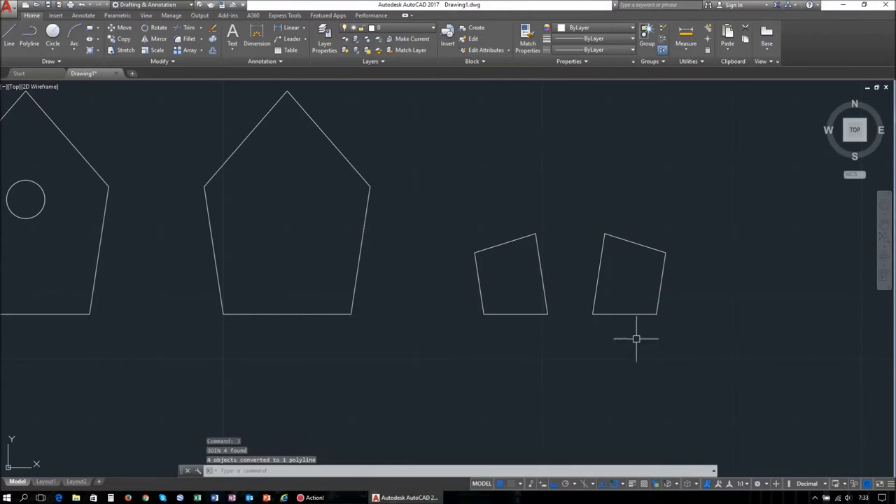
Step: Join the pentagon's outline and hole lines into one outline
{"action": "key", "text": "Escape"}
{"action": "left_click_drag", "start_coordinate": [342, 319], "coordinate": [284, 170]}
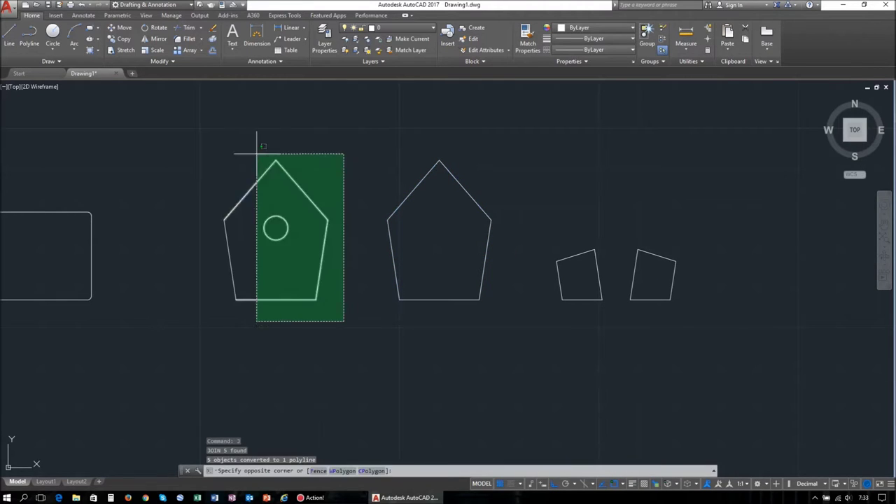
{"action": "left_click_drag", "start_coordinate": [194, 140], "coordinate": [340, 258]}
{"action": "type", "text": "j"}
{"action": "key", "text": "Return"}
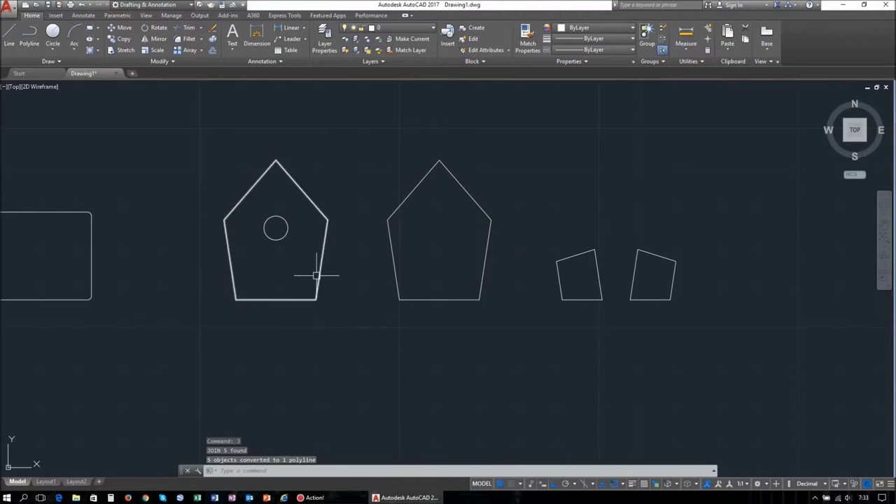
Step: Measure the slanted piece's vertical edge with DIST
{"action": "middle_click_drag", "start_coordinate": [567, 279], "coordinate": [436, 243]}
{"action": "scroll", "coordinate": [415, 285], "scroll_direction": "up", "scroll_amount": 2}
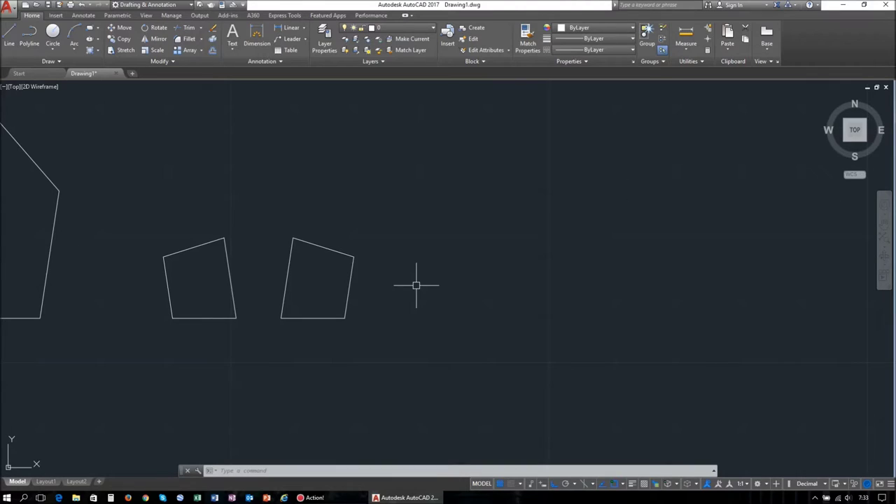
{"action": "type", "text": "d"}
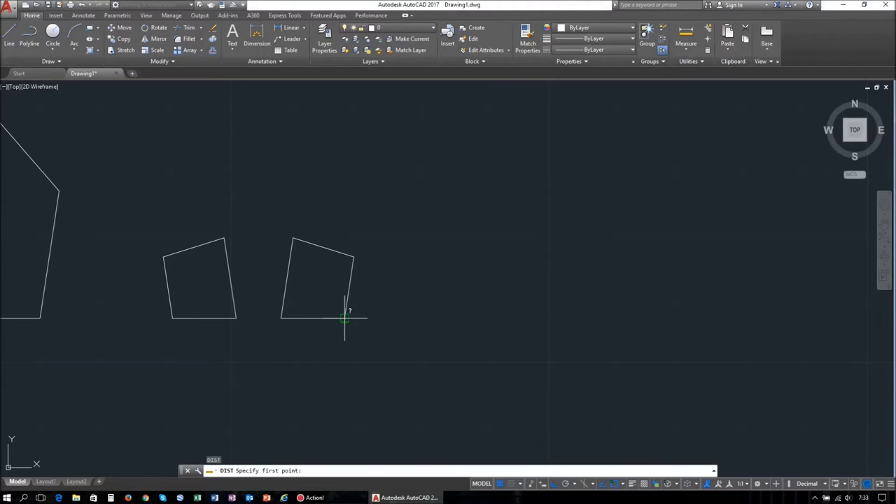
{"action": "left_click", "coordinate": [349, 319]}
{"action": "left_click", "coordinate": [351, 255]}
Step: Draw the four edges of a 9.75 by 8.4 rectangle beside the side walls
{"action": "type", "text": "l"}
{"action": "key", "text": "Return"}
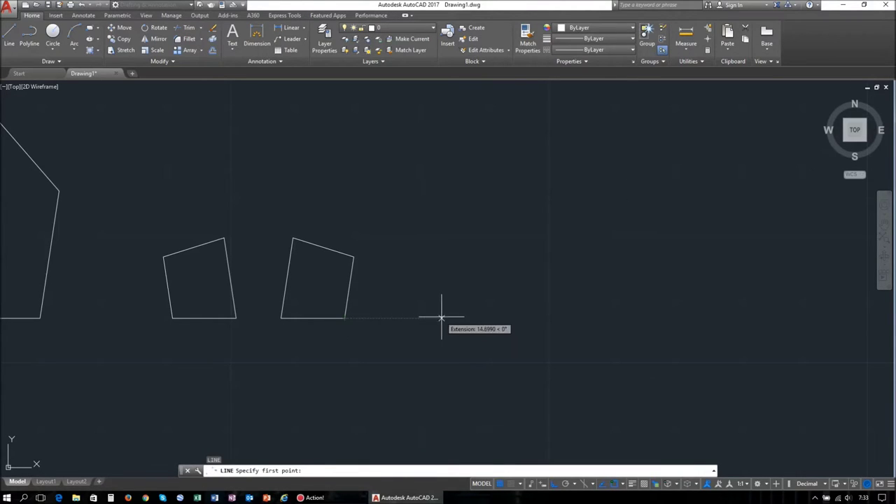
{"action": "key", "text": "Escape"}
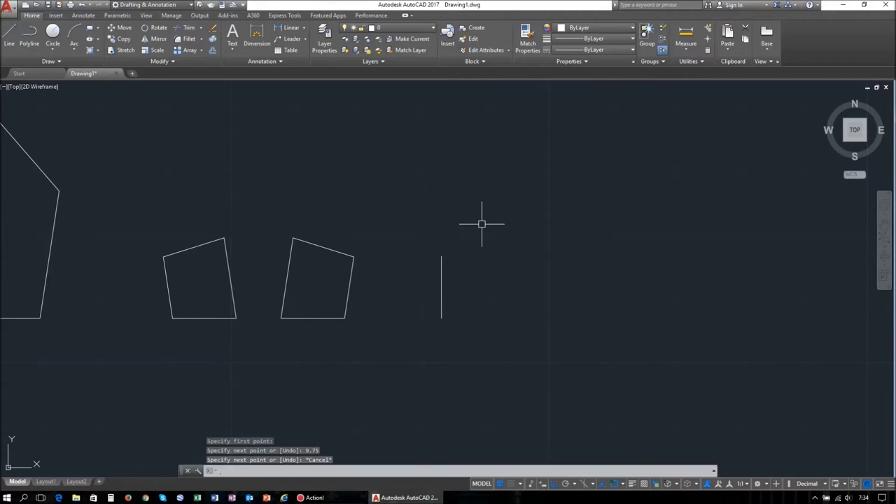
{"action": "type", "text": "l"}
{"action": "key", "text": "Return"}
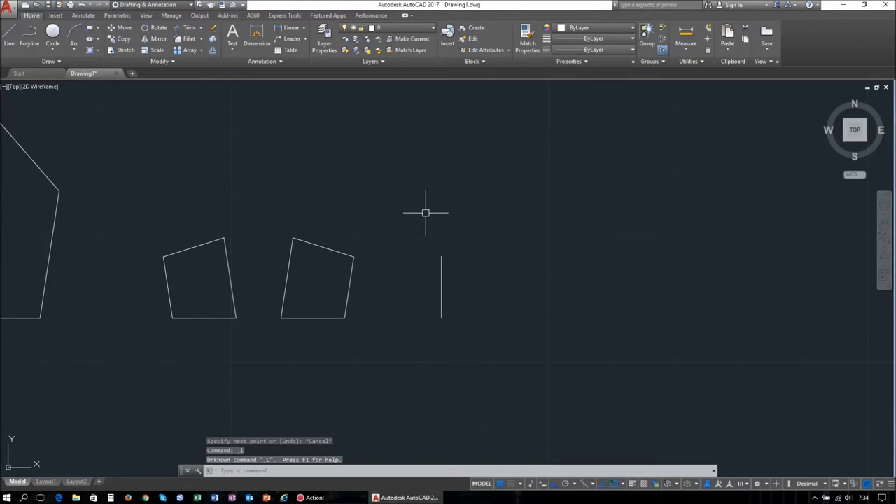
{"action": "left_click", "coordinate": [442, 257]}
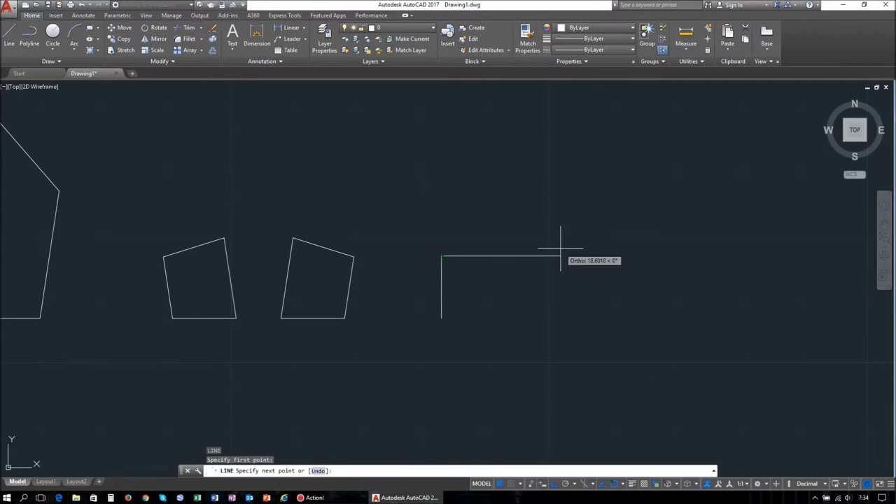
{"action": "left_click", "coordinate": [442, 319]}
{"action": "key", "text": "Escape"}
Step: Join the four rectangle edges into one closed polyline
{"action": "left_click_drag", "start_coordinate": [516, 333], "coordinate": [444, 240]}
{"action": "type", "text": "j"}
{"action": "key", "text": "Return"}
{"action": "key", "text": "Escape"}
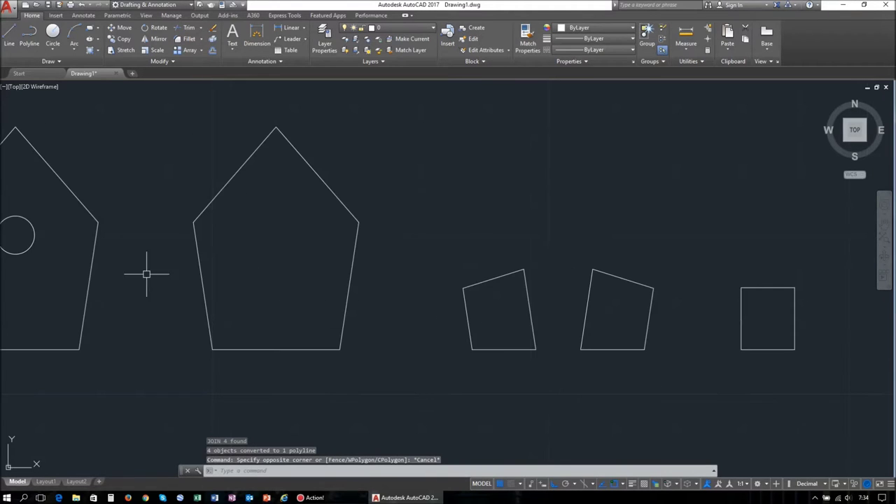
Step: Measure the pentagon from its left corner to its apex with DIST
{"action": "type", "text": "di"}
{"action": "key", "text": "Return"}
{"action": "left_click", "coordinate": [193, 222]}
{"action": "left_click", "coordinate": [276, 127]}
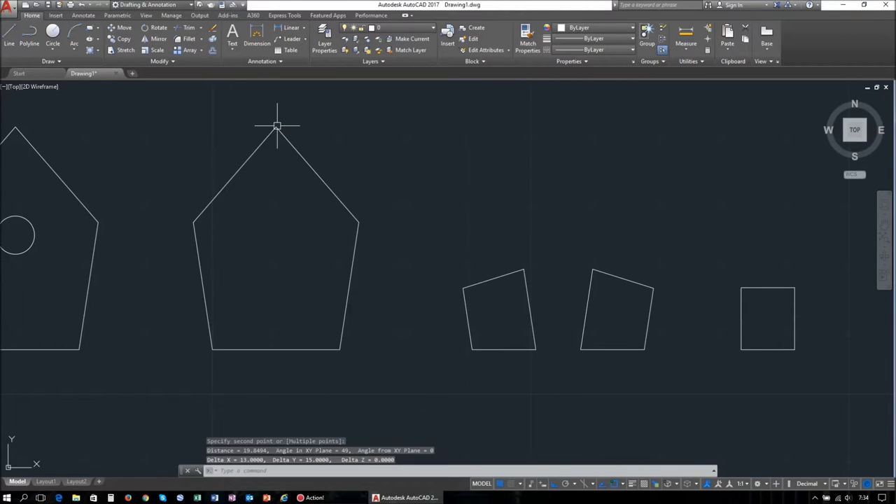
{"action": "middle_click_drag", "start_coordinate": [278, 124], "coordinate": [204, 180]}
{"action": "scroll", "coordinate": [204, 179], "scroll_direction": "down", "scroll_amount": 2}
Step: Draw the first larger panel outline, 24 by 22, beside the small rectangle
{"action": "type", "text": "l"}
{"action": "key", "text": "Return"}
{"action": "left_click", "coordinate": [408, 308]}
{"action": "type", "text": "24"}
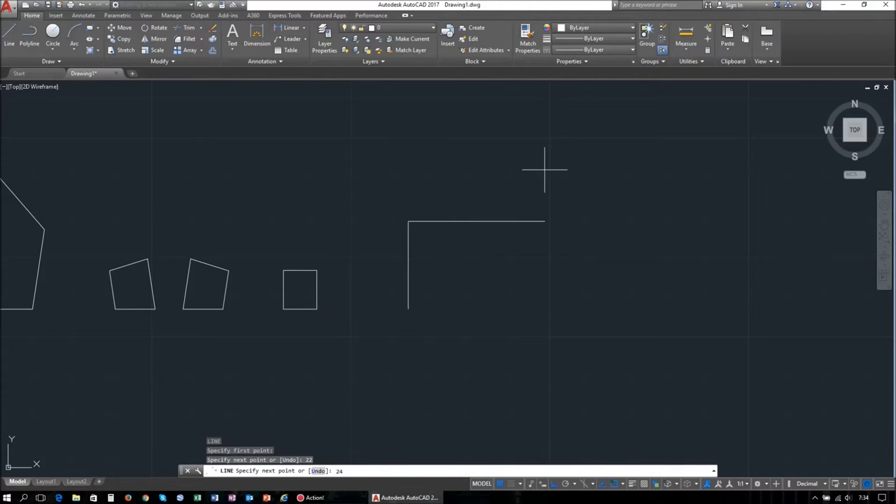
{"action": "key", "text": "Escape"}
{"action": "middle_click_drag", "start_coordinate": [562, 320], "coordinate": [390, 304]}
{"action": "scroll", "coordinate": [486, 222], "scroll_direction": "down", "scroll_amount": 2}
{"action": "mouse_move", "coordinate": [486, 222]}
{"action": "middle_mouse_down"}
{"action": "mouse_move", "coordinate": [641, 190]}
{"action": "mouse_move", "coordinate": [332, 237]}
{"action": "middle_mouse_up"}
Step: Draw the second panel outline, 24 by 22.8, completing the row
{"action": "type", "text": "l"}
{"action": "key", "text": "Return"}
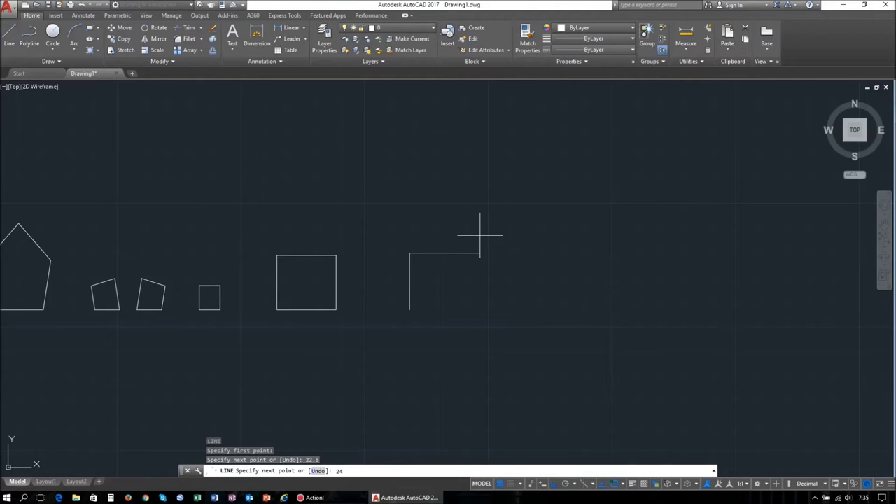
{"action": "key", "text": "Escape"}
{"action": "scroll", "coordinate": [380, 244], "scroll_direction": "down", "scroll_amount": 2}
{"action": "middle_click_drag", "start_coordinate": [285, 206], "coordinate": [489, 212]}
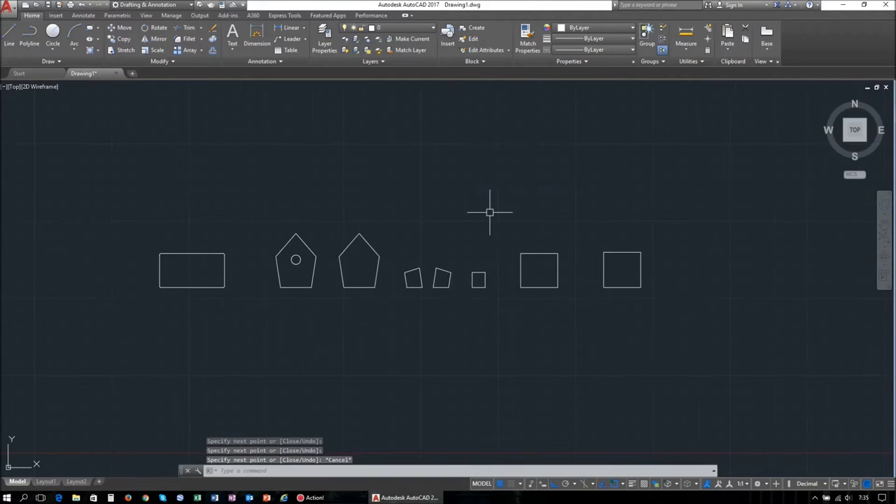
Step: Switch to the 3D Modeling workspace and the SW Isometric view
{"action": "left_click", "coordinate": [154, 4]}
{"action": "left_click", "coordinate": [151, 34]}
{"action": "left_click", "coordinate": [847, 143]}
{"action": "scroll", "coordinate": [329, 350], "scroll_direction": "up", "scroll_amount": 5}
{"action": "scroll", "coordinate": [292, 326], "scroll_direction": "up", "scroll_amount": 2}
{"action": "middle_click_drag", "start_coordinate": [292, 326], "coordinate": [570, 306]}
Step: Draw two temporary diagonals across the base rectangle, then erase them
{"action": "type", "text": "press"}
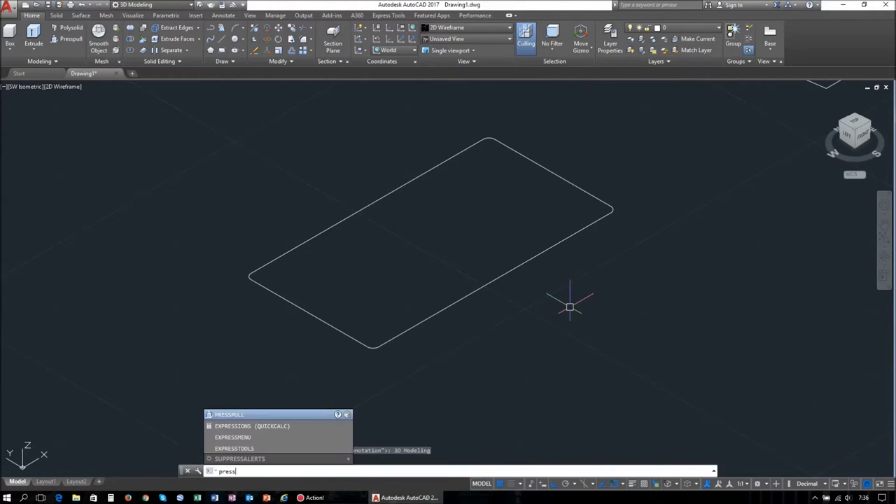
{"action": "key", "text": "Escape"}
{"action": "type", "text": "l"}
{"action": "key", "text": "Return"}
{"action": "left_click", "coordinate": [309, 315]}
{"action": "key", "text": "Return"}
{"action": "key", "text": "Return"}
{"action": "left_click", "coordinate": [367, 207]}
{"action": "left_click", "coordinate": [495, 280]}
{"action": "key", "text": "Escape"}
{"action": "left_click", "coordinate": [623, 291]}
{"action": "left_click", "coordinate": [399, 236]}
{"action": "key", "text": "Delete"}
Step: Press-pull the base rectangle into a thin slab
{"action": "type", "text": "press"}
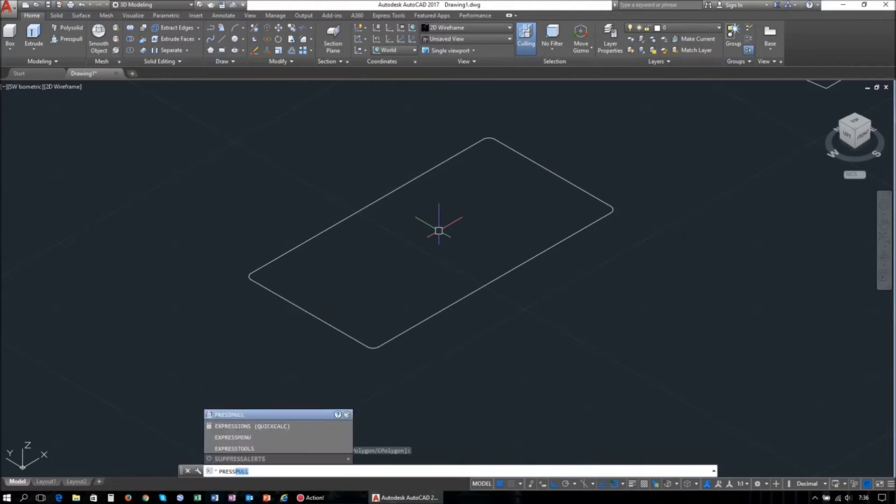
{"action": "key", "text": "Return"}
{"action": "left_click", "coordinate": [438, 230]}
{"action": "key", "text": "Return"}
{"action": "scroll", "coordinate": [448, 224], "scroll_direction": "up", "scroll_amount": 5}
{"action": "scroll", "coordinate": [380, 220], "scroll_direction": "down", "scroll_amount": 5}
Step: Draw a centre line across the slab between the long edges' midpoints
{"action": "type", "text": "l"}
{"action": "key", "text": "Return"}
{"action": "scroll", "coordinate": [510, 153], "scroll_direction": "up", "scroll_amount": 3}
{"action": "left_click", "coordinate": [510, 152]}
{"action": "middle_click_drag", "start_coordinate": [255, 277], "coordinate": [366, 145]}
{"action": "left_click", "coordinate": [228, 246]}
{"action": "key", "text": "Escape"}
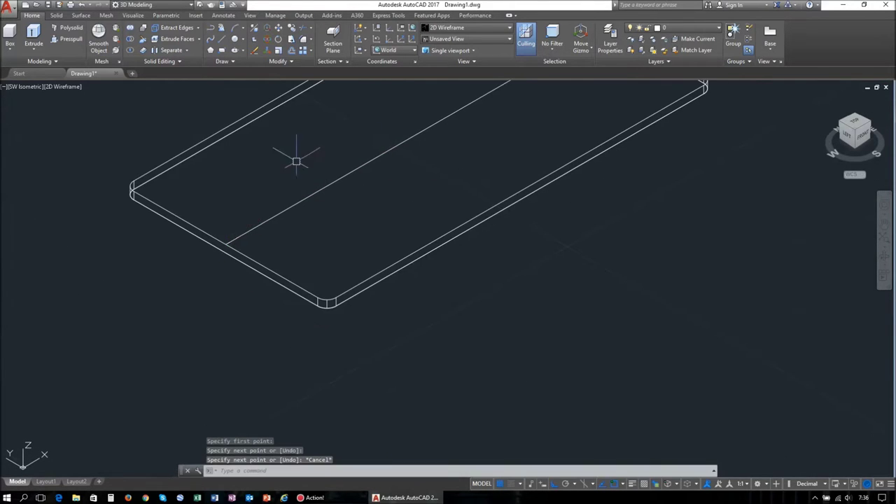
{"action": "middle_click_drag", "start_coordinate": [296, 160], "coordinate": [204, 268]}
Step: Offset the centre line 10 units to one side on the slab
{"action": "left_click", "coordinate": [292, 51]}
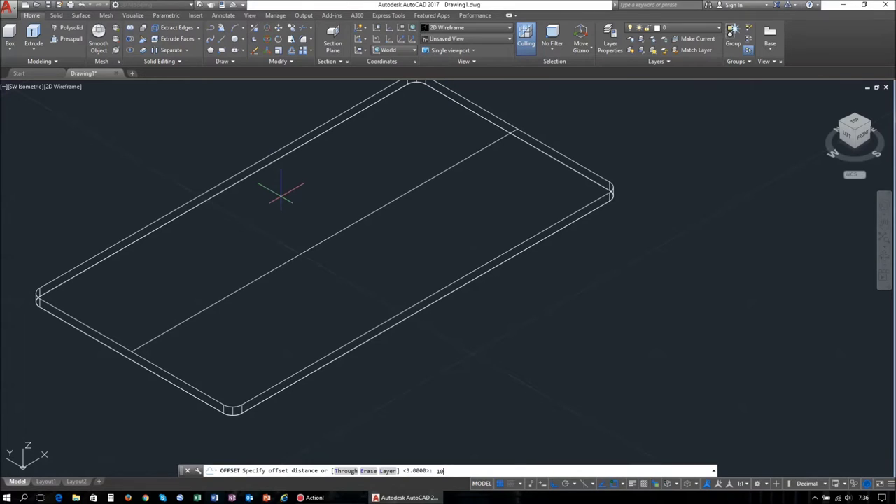
{"action": "key", "text": "Return"}
{"action": "left_click", "coordinate": [308, 248]}
{"action": "left_click", "coordinate": [346, 272]}
{"action": "key", "text": "Return"}
{"action": "type", "text": "l"}
{"action": "key", "text": "Return"}
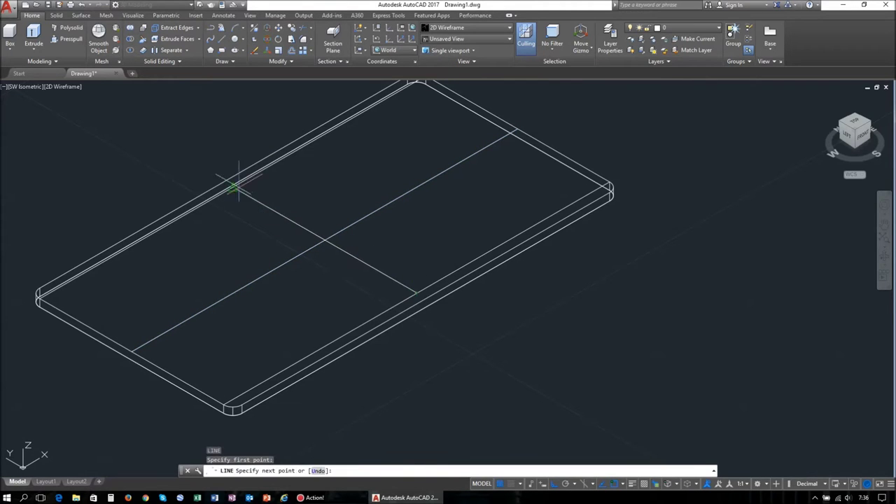
{"action": "scroll", "coordinate": [237, 186], "scroll_direction": "up", "scroll_amount": 4}
{"action": "middle_click_drag", "start_coordinate": [240, 189], "coordinate": [301, 270], "text": "shift"}
{"action": "scroll", "coordinate": [328, 259], "scroll_direction": "up", "scroll_amount": 3}
{"action": "key", "text": "Escape"}
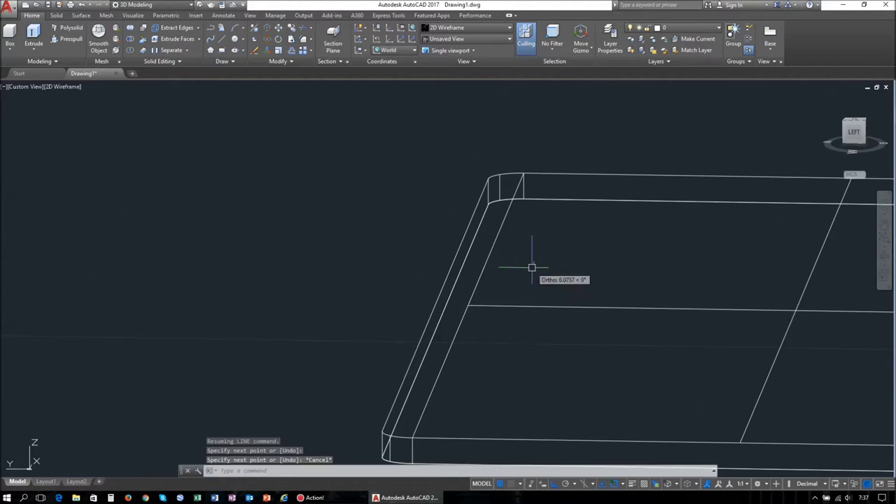
Step: 3DROTATE the pentagon and its circle to stand upright about the X axis
{"action": "scroll", "coordinate": [539, 301], "scroll_direction": "down", "scroll_amount": 3}
{"action": "scroll", "coordinate": [476, 340], "scroll_direction": "down", "scroll_amount": 2}
{"action": "scroll", "coordinate": [420, 315], "scroll_direction": "up", "scroll_amount": 3}
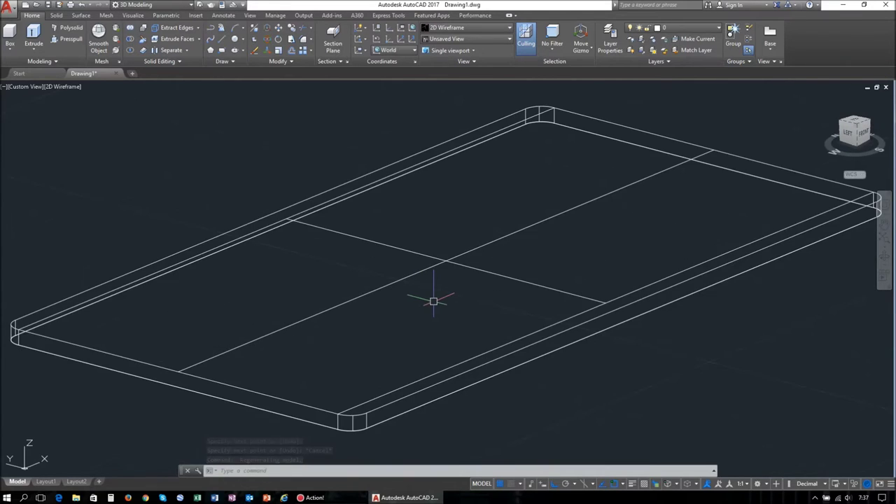
{"action": "scroll", "coordinate": [448, 308], "scroll_direction": "down", "scroll_amount": 3}
{"action": "scroll", "coordinate": [567, 300], "scroll_direction": "down", "scroll_amount": 1}
{"action": "middle_click_drag", "start_coordinate": [568, 300], "coordinate": [398, 366]}
{"action": "left_click_drag", "start_coordinate": [734, 329], "coordinate": [410, 214]}
{"action": "type", "text": "3dr"}
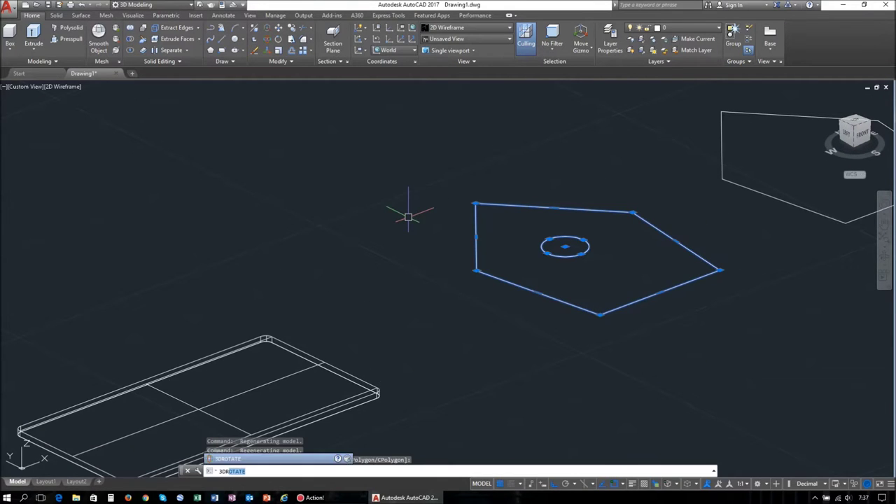
{"action": "key", "text": "Return"}
{"action": "left_click", "coordinate": [565, 246]}
{"action": "left_click", "coordinate": [560, 256]}
{"action": "left_click", "coordinate": [580, 176]}
Step: Press-pull the pentagon 0.8 thick into a wall solid
{"action": "type", "text": "press"}
{"action": "key", "text": "Return"}
{"action": "left_click", "coordinate": [516, 200]}
{"action": "type", "text": "0.8"}
{"action": "key", "text": "Return"}
Step: Copy the pentagon wall from its corner onto the base slab
{"action": "left_click", "coordinate": [531, 385]}
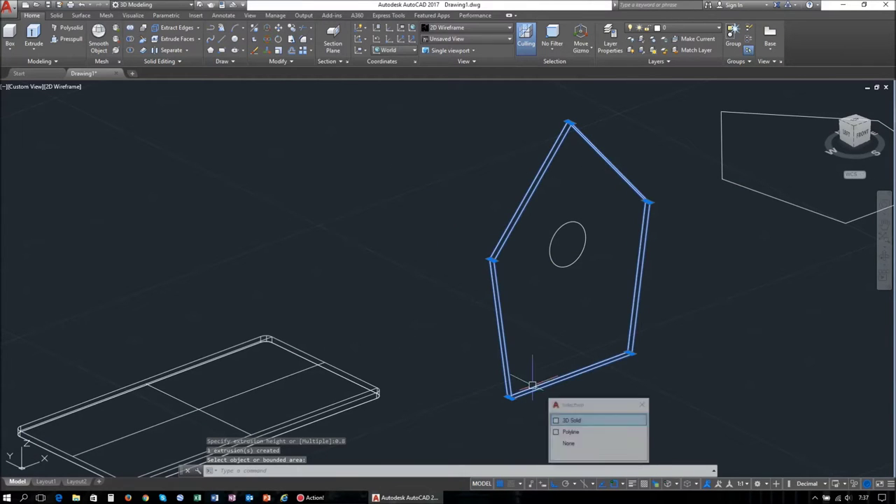
{"action": "type", "text": "co"}
{"action": "key", "text": "Return"}
{"action": "scroll", "coordinate": [555, 256], "scroll_direction": "up", "scroll_amount": 5}
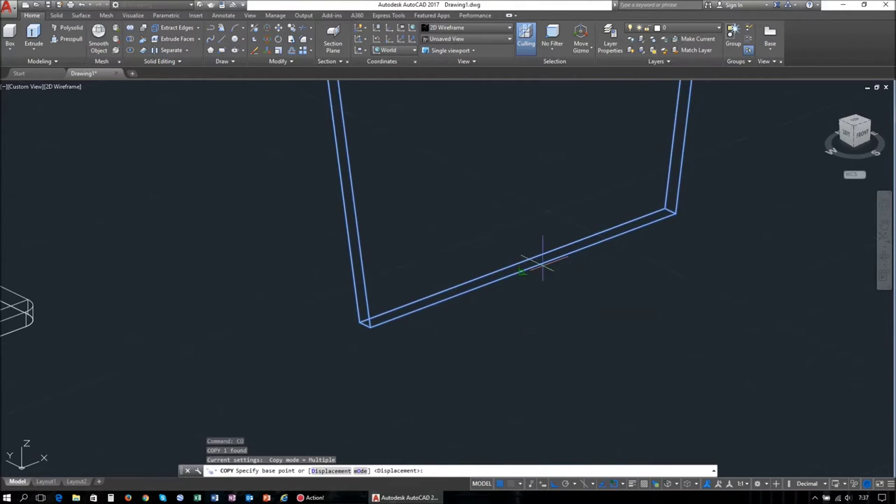
{"action": "left_click", "coordinate": [556, 256]}
{"action": "scroll", "coordinate": [424, 296], "scroll_direction": "down", "scroll_amount": 5}
{"action": "scroll", "coordinate": [488, 287], "scroll_direction": "up", "scroll_amount": 5}
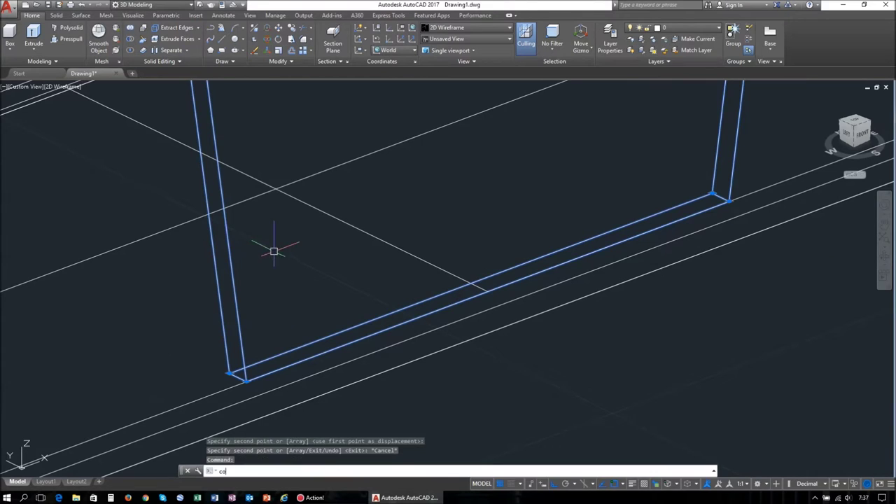
{"action": "middle_click_drag", "start_coordinate": [464, 260], "coordinate": [394, 266]}
{"action": "scroll", "coordinate": [378, 275], "scroll_direction": "down", "scroll_amount": 2}
{"action": "scroll", "coordinate": [360, 280], "scroll_direction": "down", "scroll_amount": 5}
{"action": "key", "text": "Escape"}
Step: Copy the entry-hole circle from the pentagon apex onto the middle wall
{"action": "scroll", "coordinate": [592, 257], "scroll_direction": "up", "scroll_amount": 3}
{"action": "left_click", "coordinate": [734, 180]}
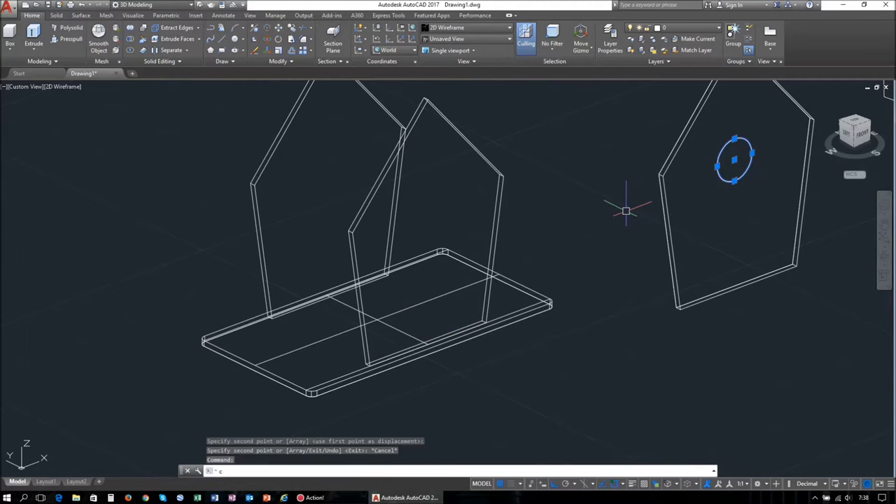
{"action": "key", "text": "Return"}
{"action": "scroll", "coordinate": [686, 206], "scroll_direction": "up", "scroll_amount": 3}
{"action": "scroll", "coordinate": [490, 252], "scroll_direction": "down", "scroll_amount": 1}
{"action": "left_click", "coordinate": [458, 264]}
{"action": "left_click", "coordinate": [182, 322]}
{"action": "scroll", "coordinate": [203, 280], "scroll_direction": "up", "scroll_amount": 2}
{"action": "key", "text": "Escape"}
{"action": "scroll", "coordinate": [508, 206], "scroll_direction": "down", "scroll_amount": 5}
Step: Press-pull the circle on the middle wall into a cylinder
{"action": "middle_click_drag", "start_coordinate": [508, 206], "coordinate": [609, 220], "text": "shift"}
{"action": "scroll", "coordinate": [458, 252], "scroll_direction": "up", "scroll_amount": 5}
{"action": "type", "text": "presspull"}
{"action": "key", "text": "Return"}
{"action": "left_click", "coordinate": [425, 299]}
{"action": "left_click", "coordinate": [606, 257]}
{"action": "key", "text": "Escape"}
{"action": "key", "text": "Escape"}
Step: Subtract the cylinder from the middle wall to cut the entry hole
{"action": "mouse_move", "coordinate": [604, 256]}
{"action": "middle_mouse_down", "text": "shift"}
{"action": "mouse_move", "coordinate": [680, 250]}
{"action": "mouse_move", "coordinate": [600, 260]}
{"action": "middle_mouse_up", "text": "shift"}
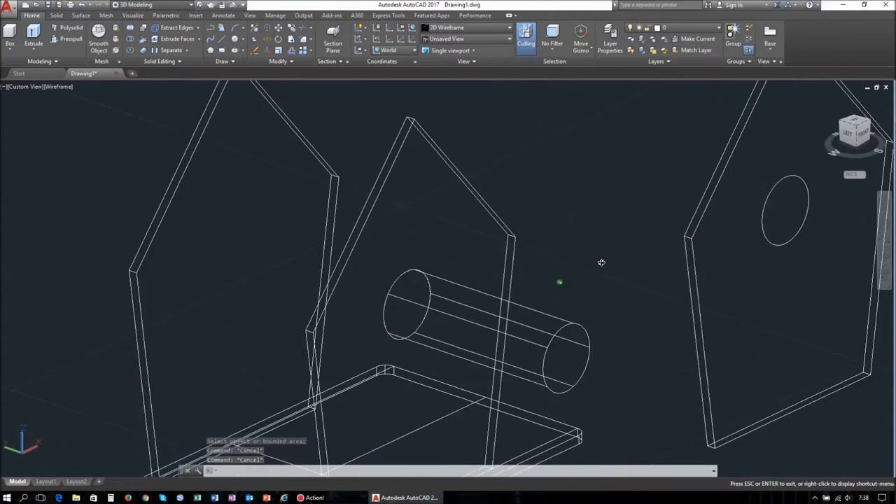
{"action": "scroll", "coordinate": [600, 259], "scroll_direction": "down", "scroll_amount": 3}
{"action": "left_click", "coordinate": [116, 38]}
{"action": "left_click", "coordinate": [463, 175]}
{"action": "key", "text": "Return"}
{"action": "left_click", "coordinate": [553, 308]}
{"action": "key", "text": "Return"}
{"action": "mouse_move", "coordinate": [580, 230]}
{"action": "middle_mouse_down", "text": "shift"}
{"action": "mouse_move", "coordinate": [220, 249]}
{"action": "mouse_move", "coordinate": [456, 348]}
{"action": "middle_mouse_up", "text": "shift"}
{"action": "scroll", "coordinate": [140, 340], "scroll_direction": "up", "scroll_amount": 5}
{"action": "scroll", "coordinate": [168, 344], "scroll_direction": "up", "scroll_amount": 3}
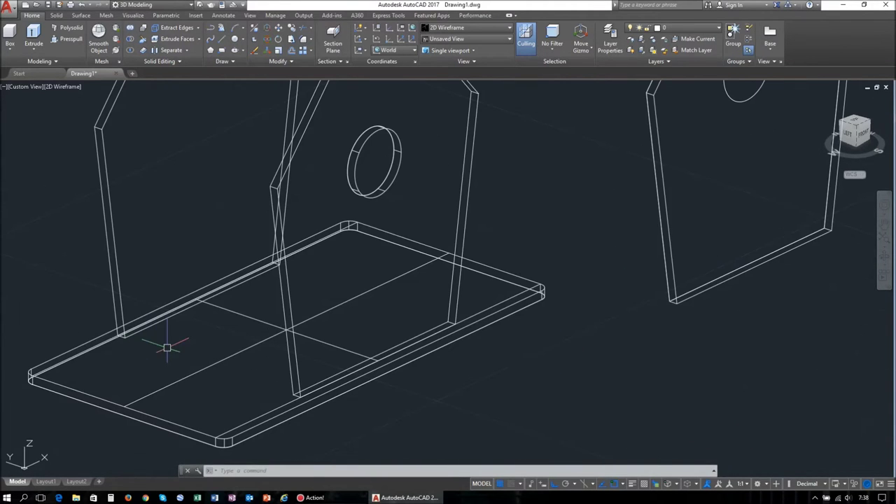
Step: Check the wall height above the base with DIST, measuring 18.4
{"action": "type", "text": "dist"}
{"action": "key", "text": "Return"}
{"action": "left_click", "coordinate": [266, 185]}
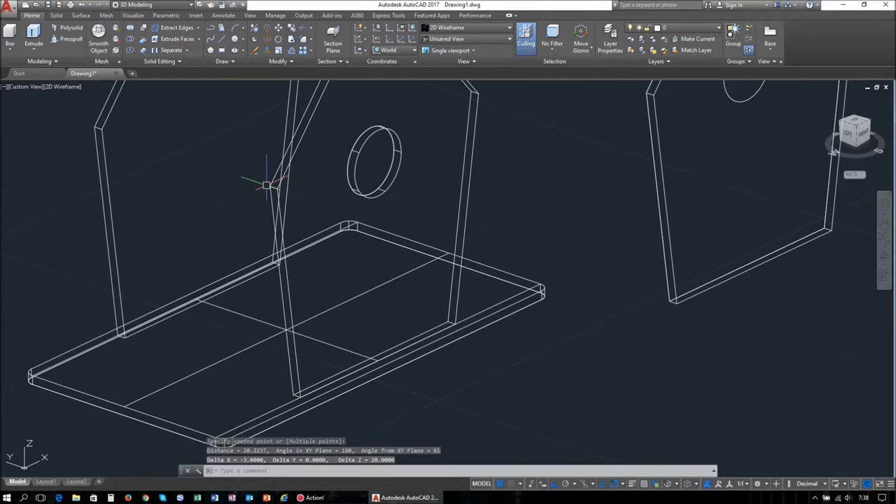
{"action": "key", "text": "Return"}
{"action": "left_click", "coordinate": [131, 144]}
{"action": "left_click", "coordinate": [259, 186]}
{"action": "key", "text": "Escape"}
{"action": "scroll", "coordinate": [458, 342], "scroll_direction": "down", "scroll_amount": 10}
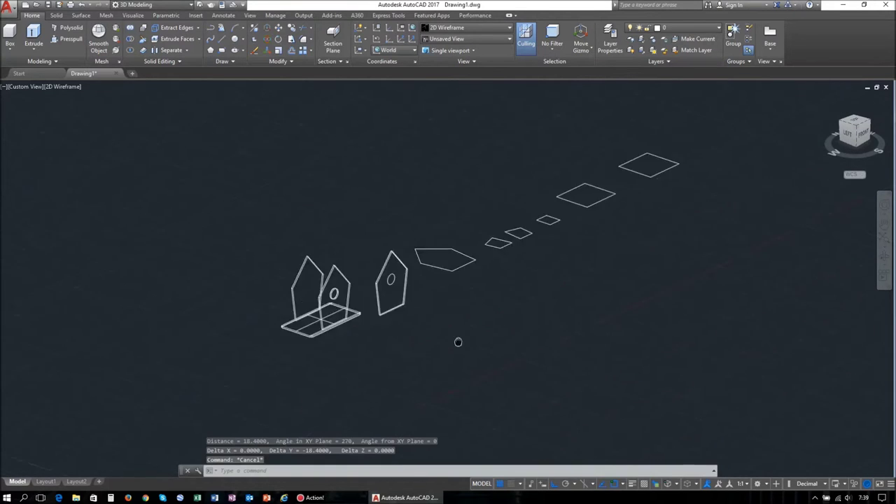
Step: Draw a rectangle with a 20-unit width using REC
{"action": "scroll", "coordinate": [458, 342], "scroll_direction": "up", "scroll_amount": 2}
{"action": "type", "text": "rec"}
{"action": "key", "text": "Return"}
{"action": "left_click", "coordinate": [322, 392]}
{"action": "key", "text": "Return"}
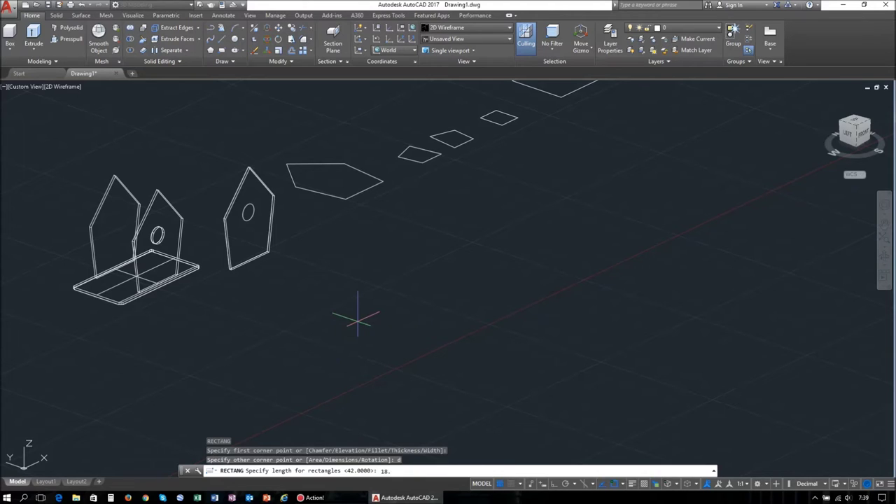
{"action": "type", "text": "20"}
{"action": "key", "text": "Return"}
{"action": "scroll", "coordinate": [371, 363], "scroll_direction": "up", "scroll_amount": 2}
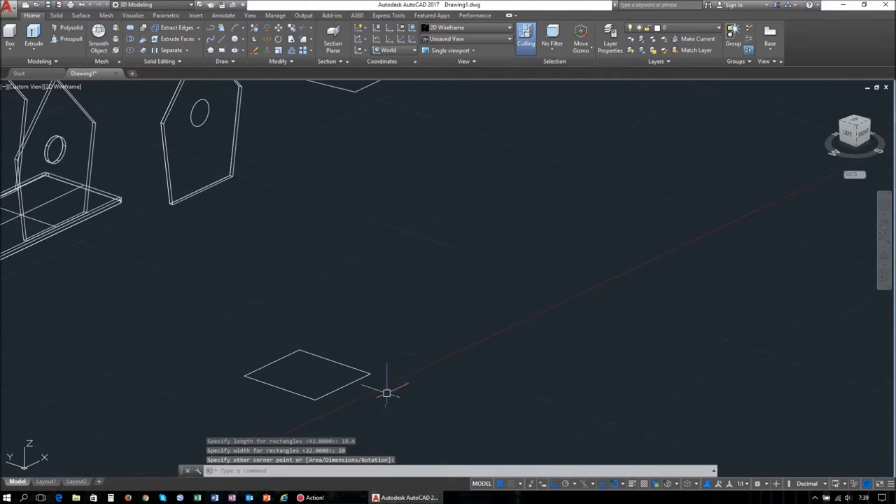
{"action": "key", "text": "Escape"}
Step: Stand the rectangle upright by rotating it 90 degrees with 3DROTATE
{"action": "type", "text": "3drotate"}
{"action": "key", "text": "Return"}
{"action": "left_click", "coordinate": [343, 365]}
{"action": "key", "text": "Return"}
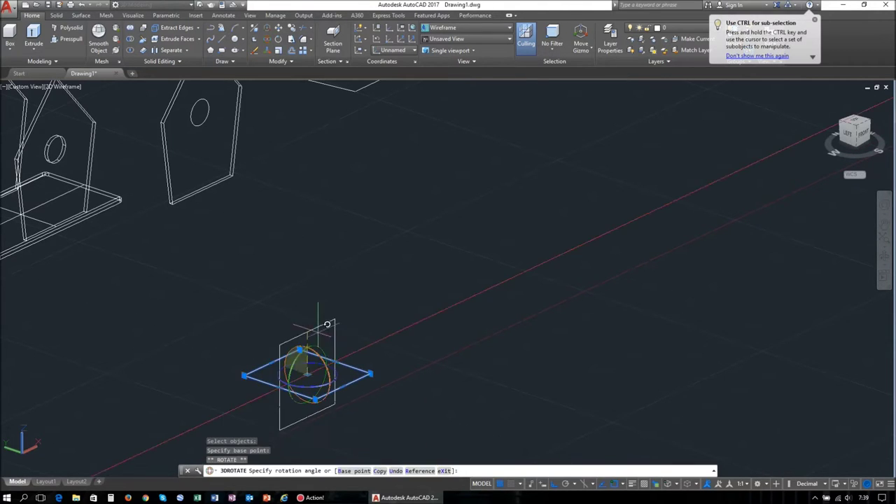
{"action": "type", "text": "90"}
{"action": "key", "text": "Return"}
Step: Start a press-pull on the thin board, cancel it, and reselect the board
{"action": "type", "text": "presspull"}
{"action": "key", "text": "Return"}
{"action": "left_click", "coordinate": [307, 375]}
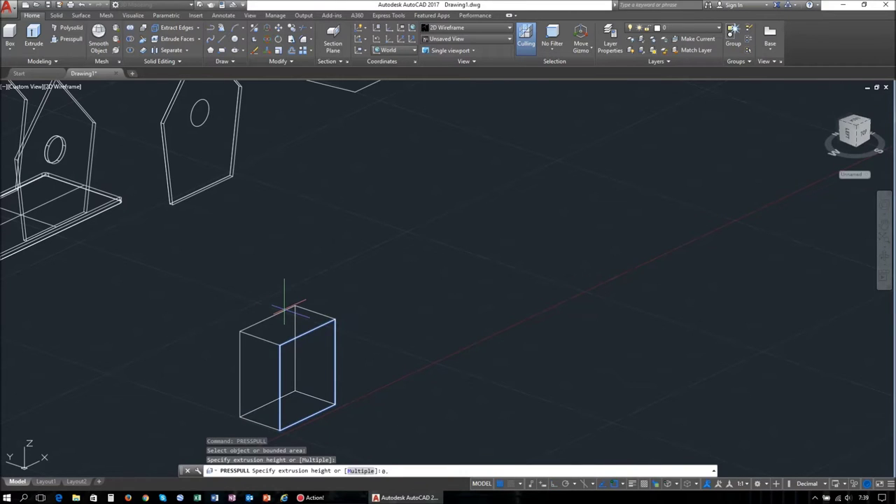
{"action": "key", "text": "Escape"}
{"action": "left_click", "coordinate": [308, 333]}
{"action": "type", "text": "ro"}
{"action": "key", "text": "Escape"}
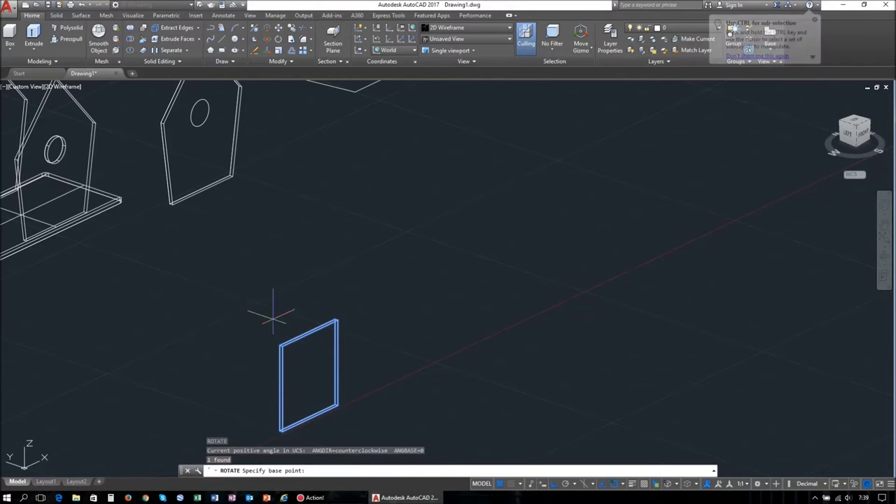
Step: Copy the board to a spot up-left of the original
{"action": "type", "text": "co"}
{"action": "key", "text": "Return"}
{"action": "left_click", "coordinate": [300, 419]}
{"action": "left_click", "coordinate": [168, 377]}
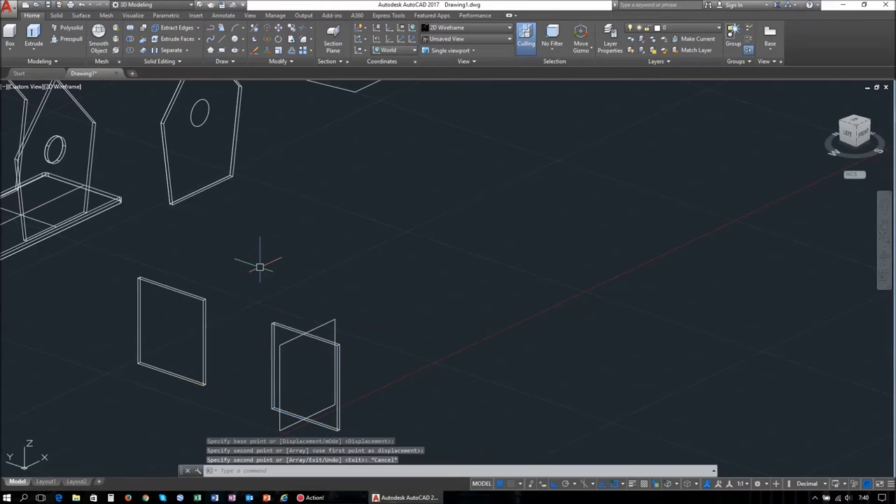
{"action": "key", "text": "Escape"}
Step: Pan to show the panels and birdhouse, and pick the lower board for 3DALIGN
{"action": "middle_click_drag", "start_coordinate": [179, 258], "coordinate": [413, 285]}
{"action": "type", "text": "3dalign"}
{"action": "key", "text": "Return"}
{"action": "left_click", "coordinate": [374, 341]}
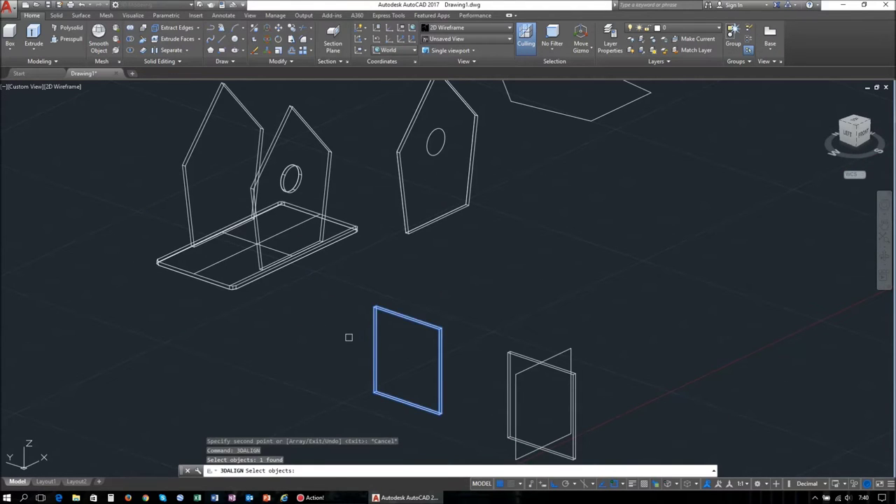
Step: Try aligning the board onto the base with two source and destination points, then cancel
{"action": "key", "text": "Return"}
{"action": "scroll", "coordinate": [360, 400], "scroll_direction": "up", "scroll_amount": 3}
{"action": "left_click", "coordinate": [295, 329]}
{"action": "left_click", "coordinate": [465, 383]}
{"action": "key", "text": "Return"}
{"action": "scroll", "coordinate": [231, 210], "scroll_direction": "up", "scroll_amount": 5}
{"action": "left_click", "coordinate": [300, 185]}
{"action": "left_click", "coordinate": [721, 329]}
{"action": "scroll", "coordinate": [721, 329], "scroll_direction": "down", "scroll_amount": 3}
{"action": "key", "text": "Escape"}
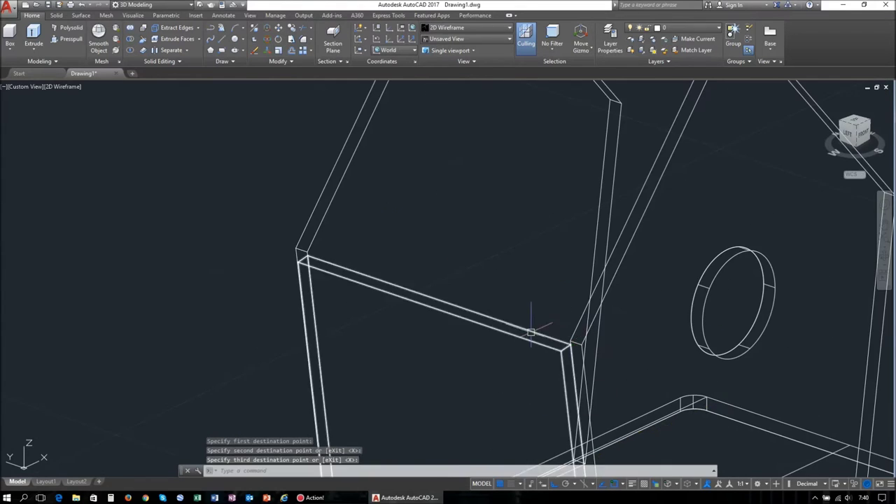
Step: Move the board near the centre of the base
{"action": "scroll", "coordinate": [530, 320], "scroll_direction": "down", "scroll_amount": 3}
{"action": "type", "text": "m"}
{"action": "key", "text": "Return"}
{"action": "left_click", "coordinate": [770, 407]}
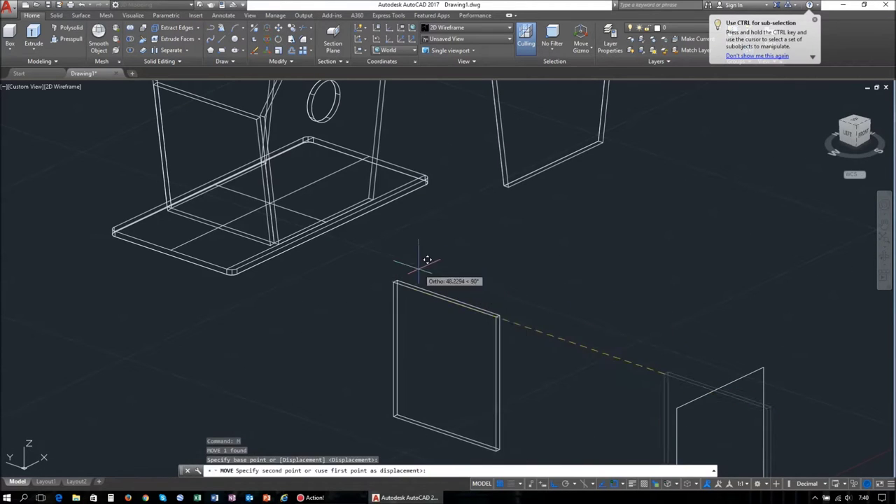
{"action": "left_click", "coordinate": [485, 310]}
Step: Start 3DALIGN on the board and pick its three source corner points
{"action": "type", "text": "3dalign"}
{"action": "key", "text": "Return"}
{"action": "scroll", "coordinate": [406, 322], "scroll_direction": "down", "scroll_amount": 2}
{"action": "left_click", "coordinate": [370, 325]}
{"action": "key", "text": "Return"}
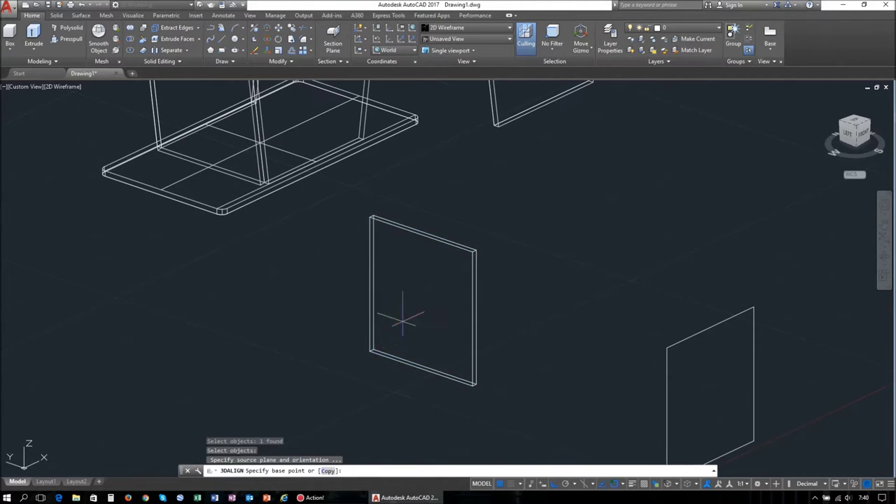
{"action": "scroll", "coordinate": [332, 346], "scroll_direction": "up", "scroll_amount": 6}
{"action": "left_click", "coordinate": [322, 336]}
{"action": "middle_click_drag", "start_coordinate": [769, 455], "coordinate": [590, 319]}
{"action": "left_click", "coordinate": [590, 318]}
{"action": "scroll", "coordinate": [590, 319], "scroll_direction": "down", "scroll_amount": 3}
{"action": "left_click", "coordinate": [259, 160]}
Step: Pick the destination corners on the base to seat the board as a side wall
{"action": "scroll", "coordinate": [516, 222], "scroll_direction": "up", "scroll_amount": 3}
{"action": "left_click", "coordinate": [489, 219]}
{"action": "scroll", "coordinate": [620, 399], "scroll_direction": "down", "scroll_amount": 3}
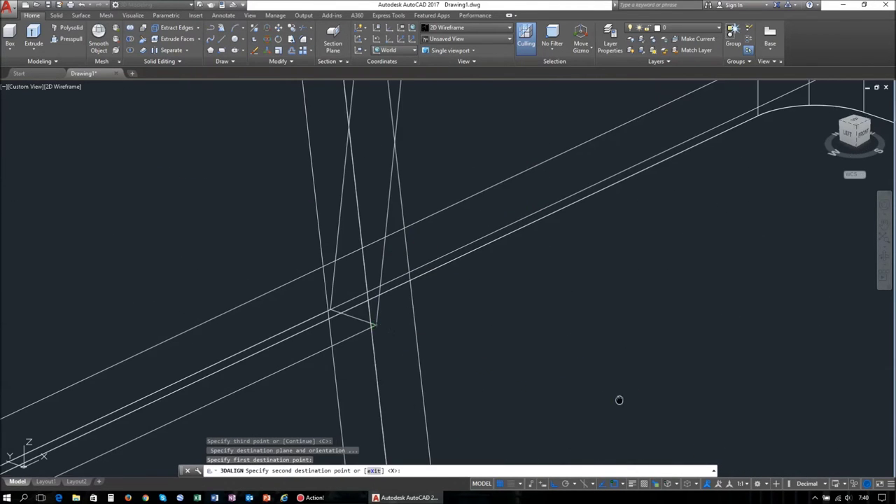
{"action": "scroll", "coordinate": [136, 200], "scroll_direction": "up", "scroll_amount": 3}
{"action": "scroll", "coordinate": [370, 324], "scroll_direction": "down", "scroll_amount": 3}
{"action": "scroll", "coordinate": [464, 280], "scroll_direction": "up", "scroll_amount": 3}
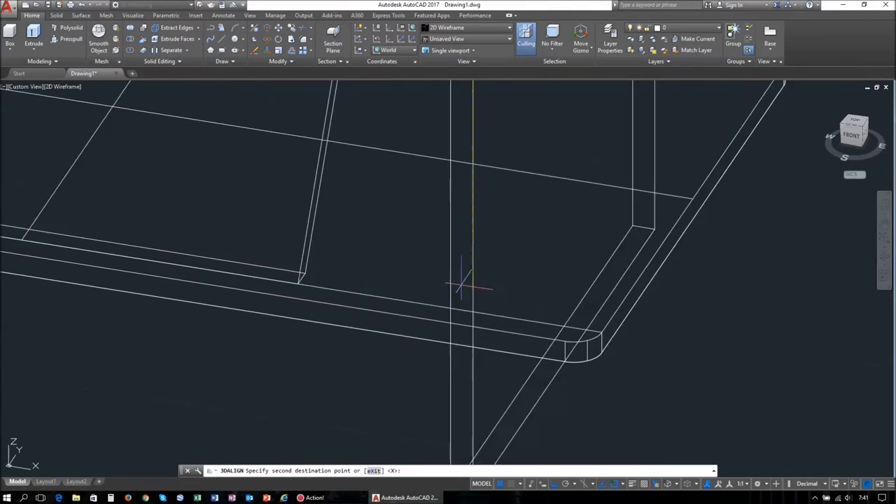
{"action": "scroll", "coordinate": [233, 254], "scroll_direction": "up", "scroll_amount": 2}
{"action": "middle_click_drag", "start_coordinate": [234, 254], "coordinate": [366, 256], "text": "shift"}
{"action": "left_click", "coordinate": [93, 255]}
{"action": "key", "text": "Return"}
Step: Start a trial move of the aligned board, cancel it, and orbit to see the whole birdhouse
{"action": "scroll", "coordinate": [202, 366], "scroll_direction": "down", "scroll_amount": 5}
{"action": "middle_click_drag", "start_coordinate": [202, 366], "coordinate": [286, 376], "text": "shift"}
{"action": "scroll", "coordinate": [217, 256], "scroll_direction": "up", "scroll_amount": 5}
{"action": "left_click", "coordinate": [216, 256]}
{"action": "key", "text": "m"}
{"action": "key", "text": "Return"}
{"action": "scroll", "coordinate": [185, 346], "scroll_direction": "down", "scroll_amount": 3}
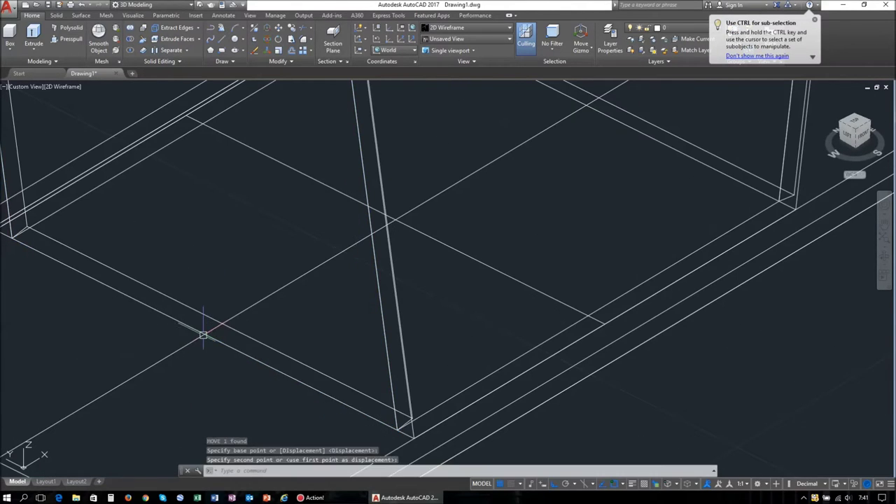
{"action": "scroll", "coordinate": [200, 329], "scroll_direction": "up", "scroll_amount": 3}
{"action": "left_click", "coordinate": [285, 263]}
{"action": "key", "text": "Escape"}
{"action": "scroll", "coordinate": [434, 354], "scroll_direction": "down", "scroll_amount": 5}
{"action": "mouse_move", "coordinate": [434, 354]}
{"action": "middle_mouse_down", "text": "shift"}
{"action": "mouse_move", "coordinate": [352, 340]}
{"action": "mouse_move", "coordinate": [433, 366]}
{"action": "middle_mouse_up", "text": "shift"}
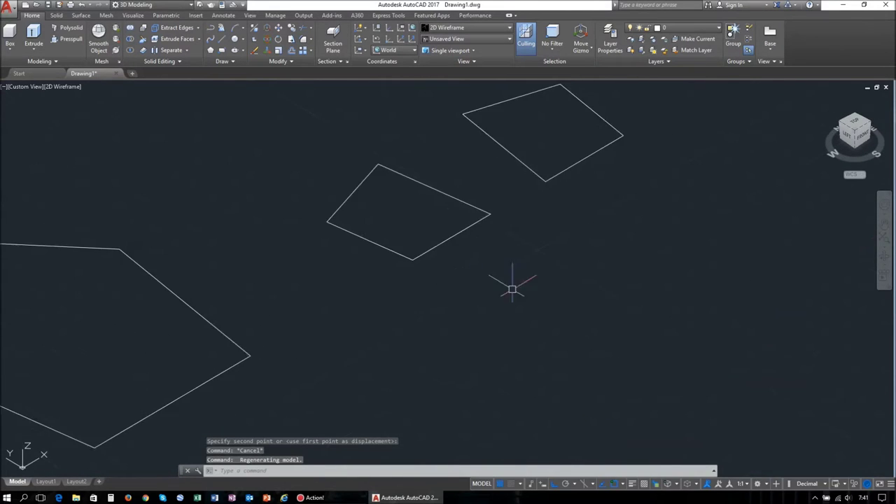
Step: Rotate the four-sided outline upright and press-pull it into a thin board
{"action": "left_click", "coordinate": [544, 340]}
{"action": "key", "text": "Escape"}
{"action": "left_click", "coordinate": [412, 382]}
{"action": "left_click", "coordinate": [276, 288]}
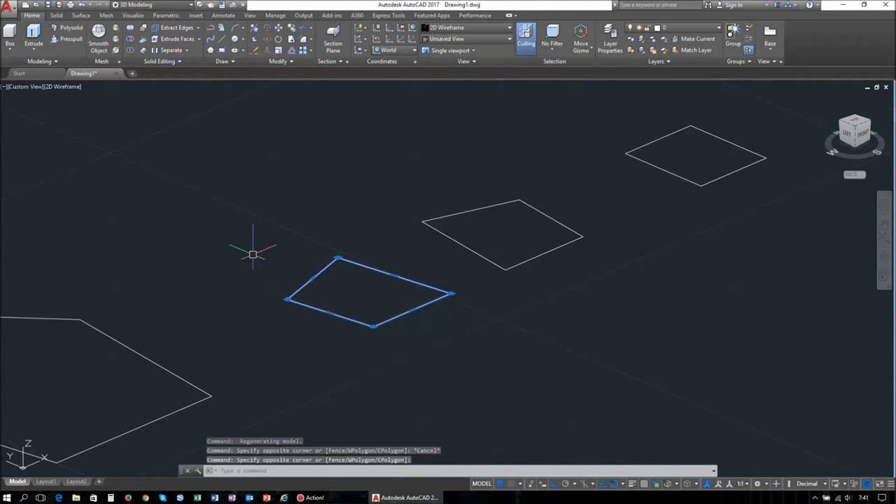
{"action": "type", "text": "3DR"}
{"action": "key", "text": "Return"}
{"action": "left_click", "coordinate": [359, 208]}
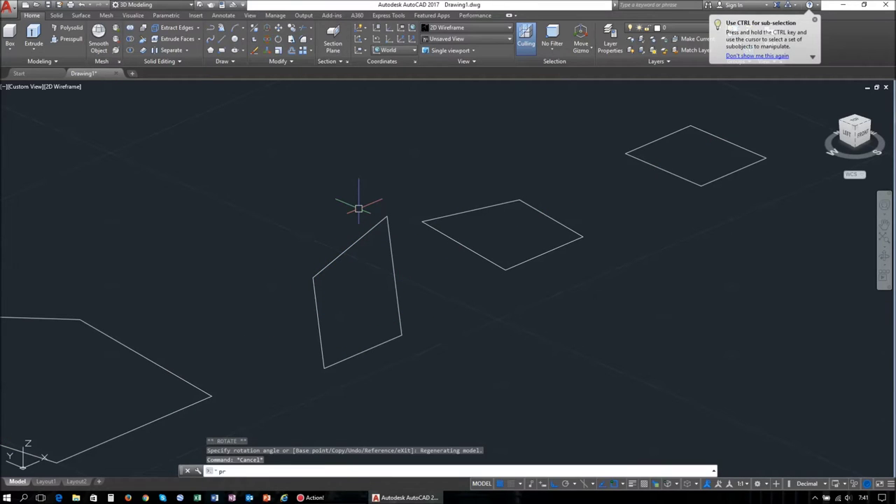
{"action": "key", "text": "ctrl+shift+e"}
{"action": "left_click", "coordinate": [360, 237]}
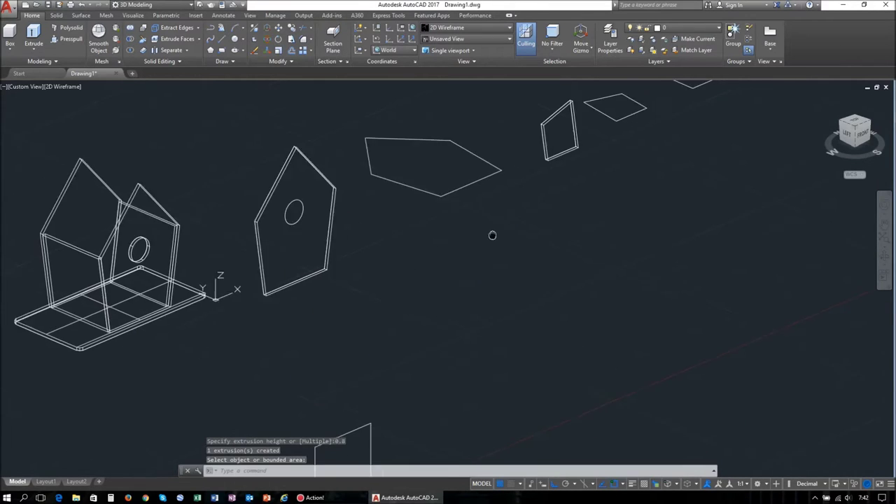
Step: Copy the new board from its corner using a midpoint-between-two-points snap
{"action": "type", "text": "co"}
{"action": "key", "text": "Return"}
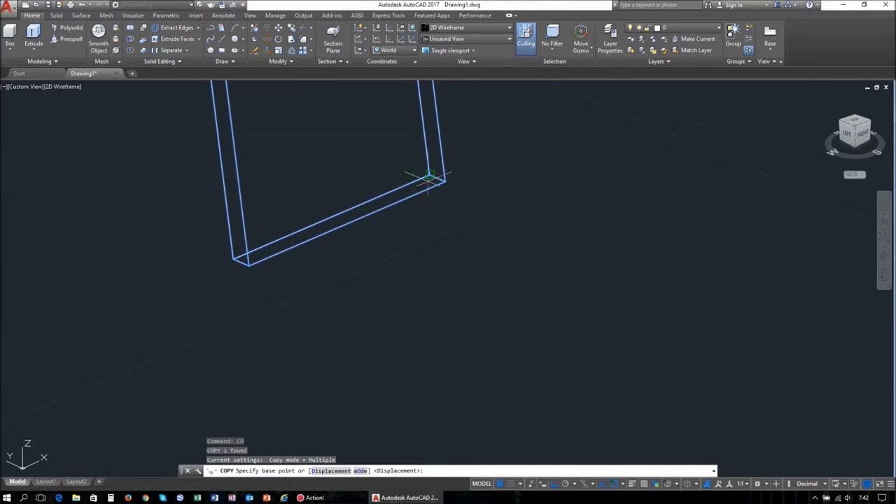
{"action": "left_click", "coordinate": [438, 180]}
{"action": "right_click", "coordinate": [481, 279], "text": "shift"}
{"action": "left_click", "coordinate": [504, 74]}
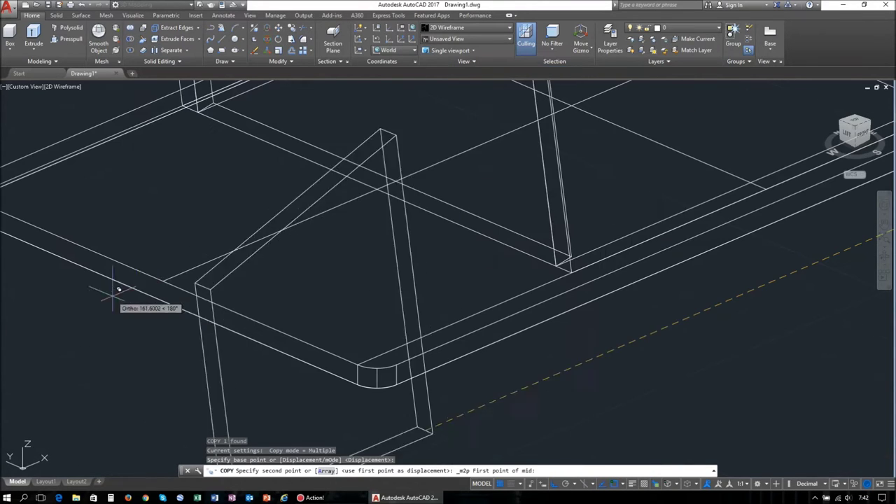
{"action": "left_click", "coordinate": [383, 182]}
{"action": "left_click", "coordinate": [569, 266]}
Step: Place the copy on the base at the midpoint between two base references
{"action": "right_click", "coordinate": [322, 296], "text": "shift"}
{"action": "left_click", "coordinate": [362, 82]}
{"action": "scroll", "coordinate": [310, 263], "scroll_direction": "up", "scroll_amount": 3}
{"action": "left_click", "coordinate": [338, 199]}
{"action": "scroll", "coordinate": [545, 302], "scroll_direction": "down", "scroll_amount": 2}
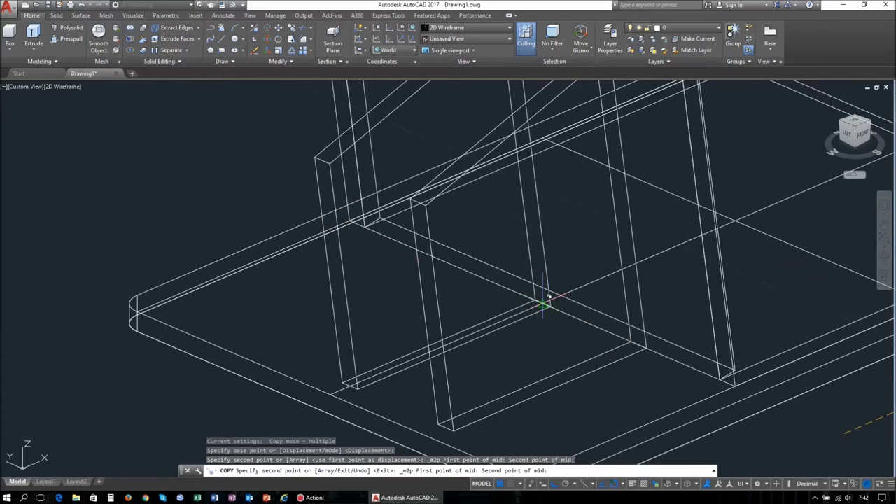
{"action": "left_click", "coordinate": [542, 303]}
{"action": "scroll", "coordinate": [443, 304], "scroll_direction": "down", "scroll_amount": 2}
{"action": "scroll", "coordinate": [371, 366], "scroll_direction": "down", "scroll_amount": 2}
Step: Measure the board spacing with DIST (9.2) and select the board to move
{"action": "type", "text": "di"}
{"action": "left_click", "coordinate": [371, 294]}
{"action": "left_click", "coordinate": [490, 342]}
{"action": "scroll", "coordinate": [483, 366], "scroll_direction": "down", "scroll_amount": 3}
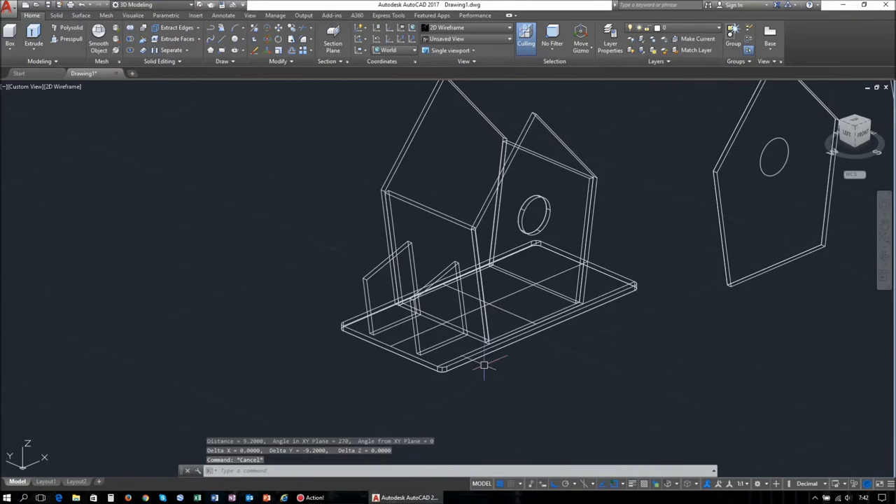
{"action": "scroll", "coordinate": [314, 369], "scroll_direction": "up", "scroll_amount": 3}
{"action": "scroll", "coordinate": [509, 306], "scroll_direction": "up", "scroll_amount": 2}
{"action": "left_click", "coordinate": [508, 300]}
{"action": "scroll", "coordinate": [499, 270], "scroll_direction": "up", "scroll_amount": 2}
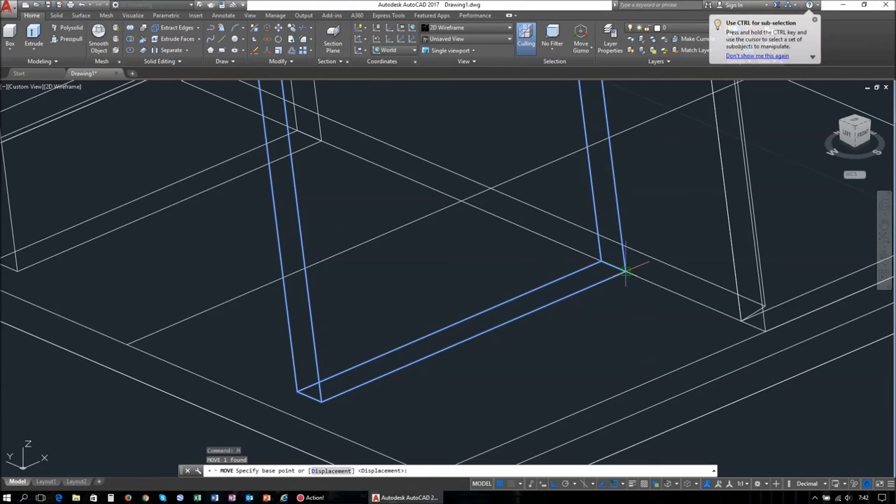
Step: Move the board 9 units, then cancel the trial move of the left board
{"action": "left_click", "coordinate": [600, 261]}
{"action": "type", "text": "9"}
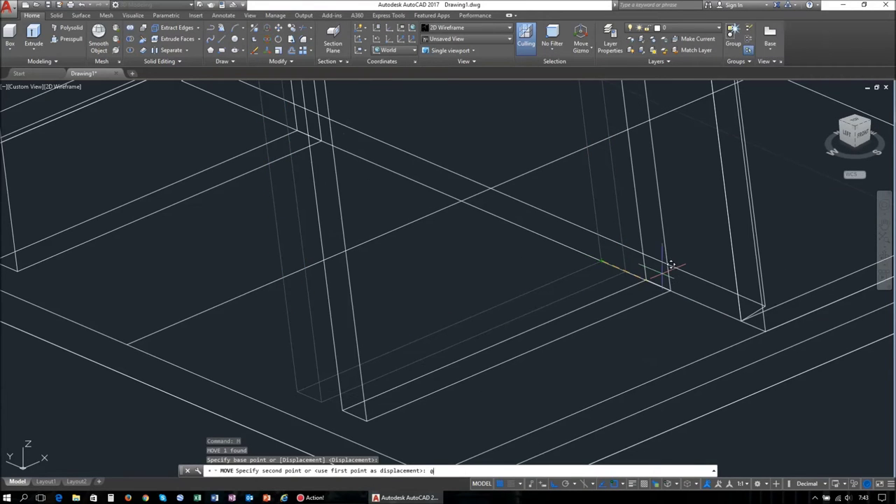
{"action": "key", "text": "Return"}
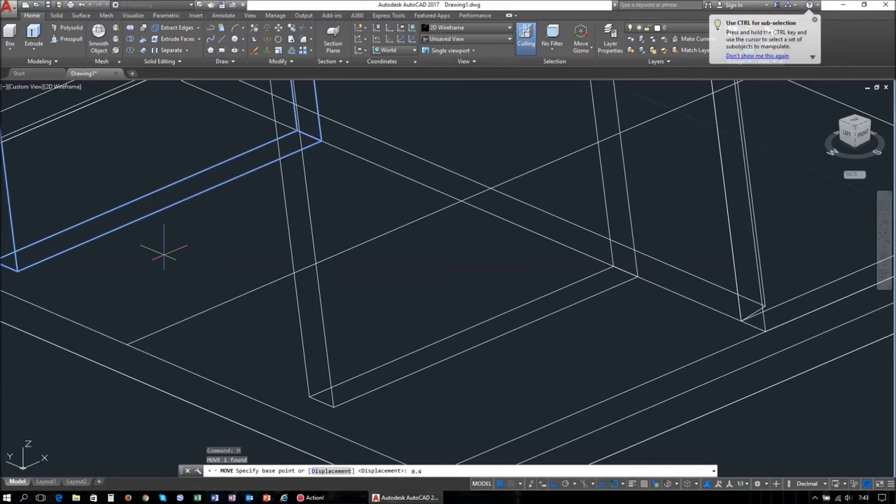
{"action": "scroll", "coordinate": [140, 161], "scroll_direction": "down", "scroll_amount": 2}
{"action": "key", "text": "Escape"}
{"action": "scroll", "coordinate": [260, 219], "scroll_direction": "up", "scroll_amount": 2}
{"action": "scroll", "coordinate": [112, 189], "scroll_direction": "up", "scroll_amount": 2}
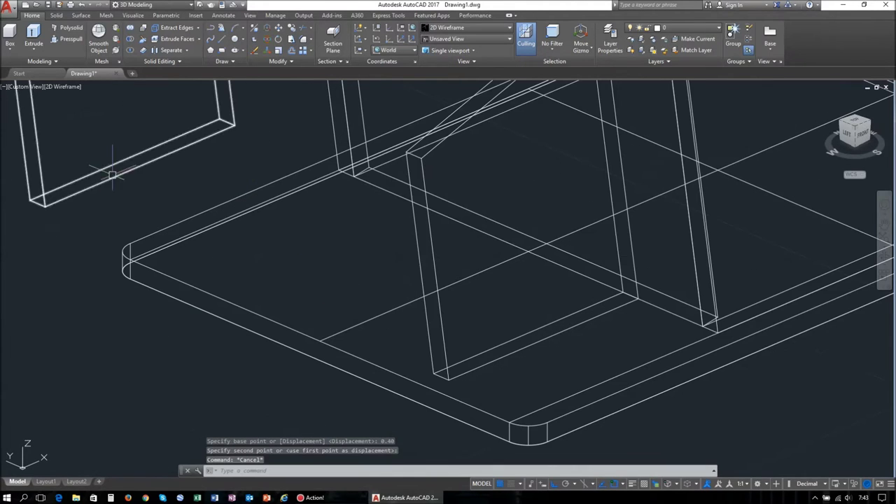
{"action": "type", "text": "m"}
{"action": "key", "text": "Return"}
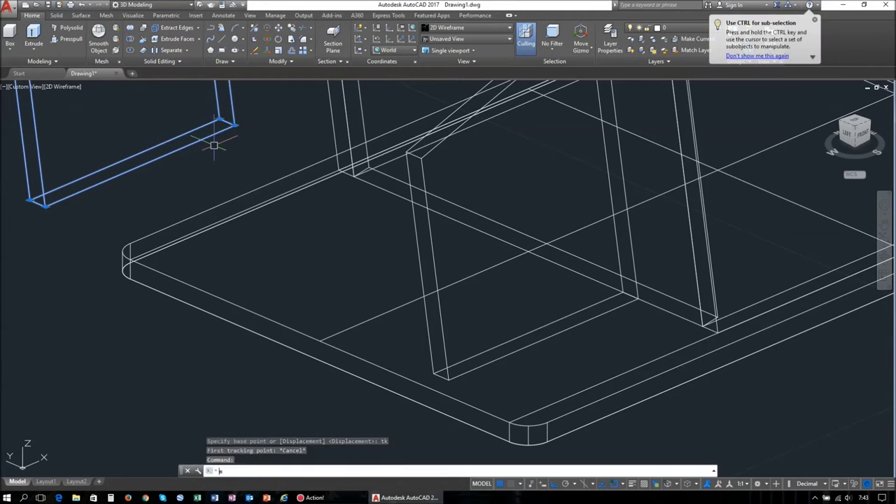
{"action": "left_click", "coordinate": [233, 127]}
{"action": "key", "text": "Escape"}
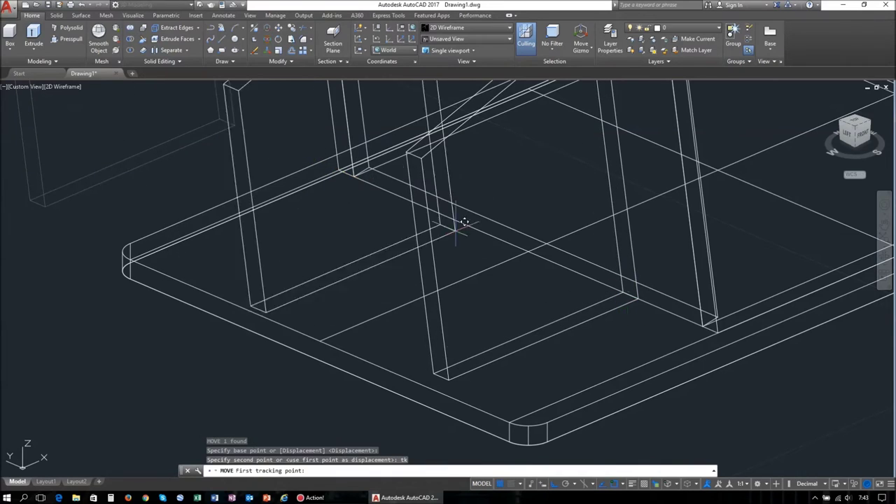
Step: Copy the middle board to a new position, then orbit to view the base
{"action": "left_click", "coordinate": [415, 242]}
{"action": "type", "text": "co"}
{"action": "key", "text": "Return"}
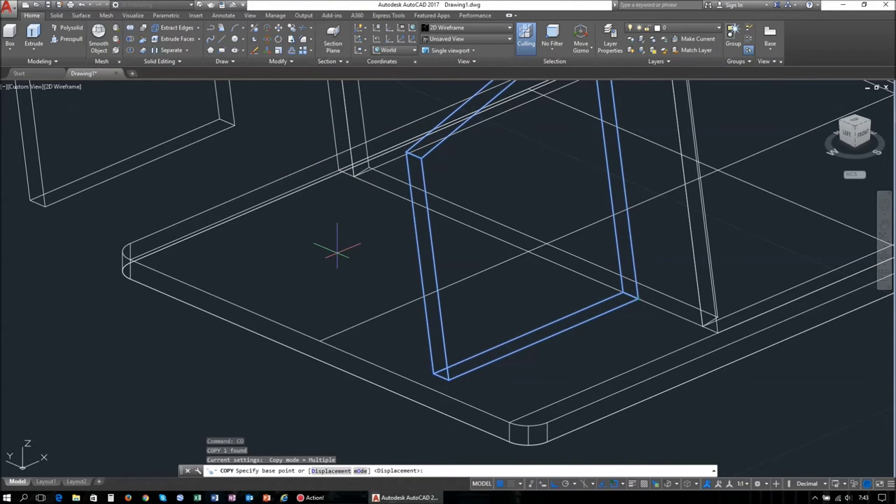
{"action": "key", "text": "Escape"}
{"action": "middle_click_drag", "start_coordinate": [559, 330], "coordinate": [380, 291], "text": "shift"}
{"action": "key", "text": "Return"}
{"action": "left_click", "coordinate": [550, 296]}
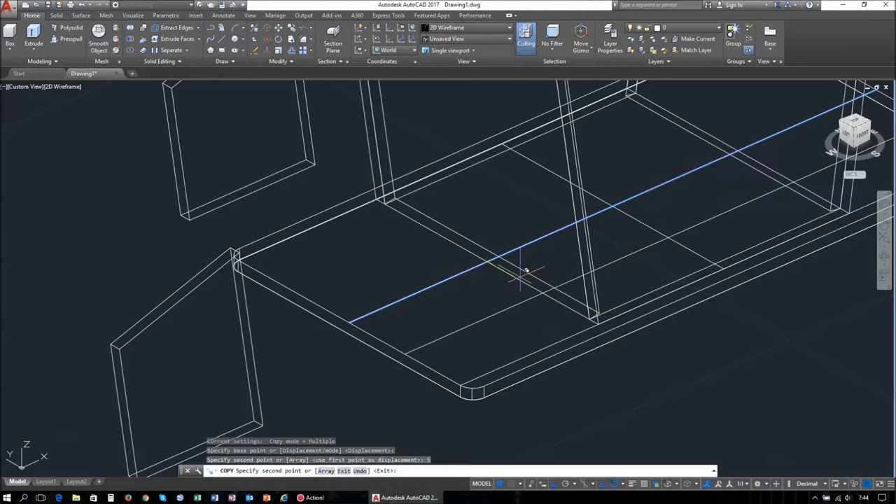
{"action": "key", "text": "Return"}
{"action": "left_click", "coordinate": [200, 336]}
{"action": "key", "text": "Escape"}
{"action": "middle_click_drag", "start_coordinate": [540, 300], "coordinate": [332, 261], "text": "shift"}
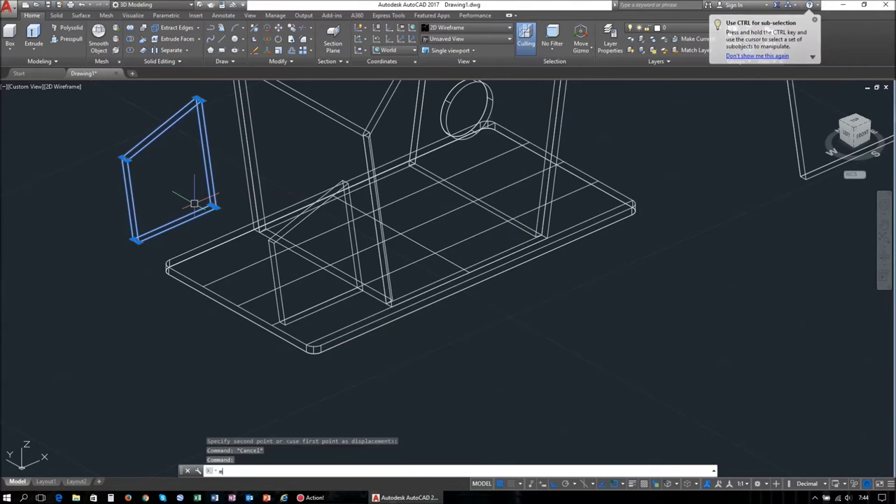
{"action": "scroll", "coordinate": [660, 314], "scroll_direction": "down", "scroll_amount": 5}
Step: Rotate the flat diamond board upright and press-pull it to board thickness
{"action": "scroll", "coordinate": [444, 340], "scroll_direction": "up", "scroll_amount": 5}
{"action": "scroll", "coordinate": [576, 310], "scroll_direction": "down", "scroll_amount": 5}
{"action": "scroll", "coordinate": [655, 253], "scroll_direction": "up", "scroll_amount": 2}
{"action": "scroll", "coordinate": [749, 153], "scroll_direction": "up", "scroll_amount": 8}
{"action": "left_click", "coordinate": [625, 283]}
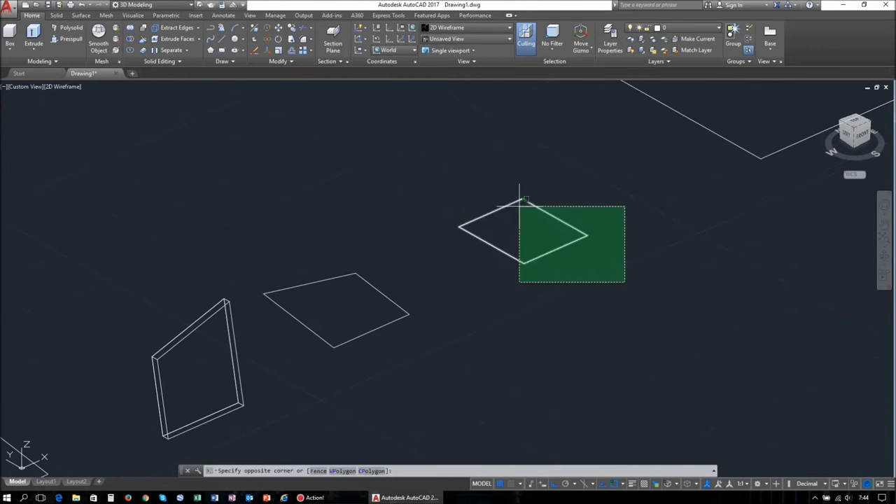
{"action": "type", "text": "3dr"}
{"action": "key", "text": "Return"}
{"action": "left_click", "coordinate": [522, 138]}
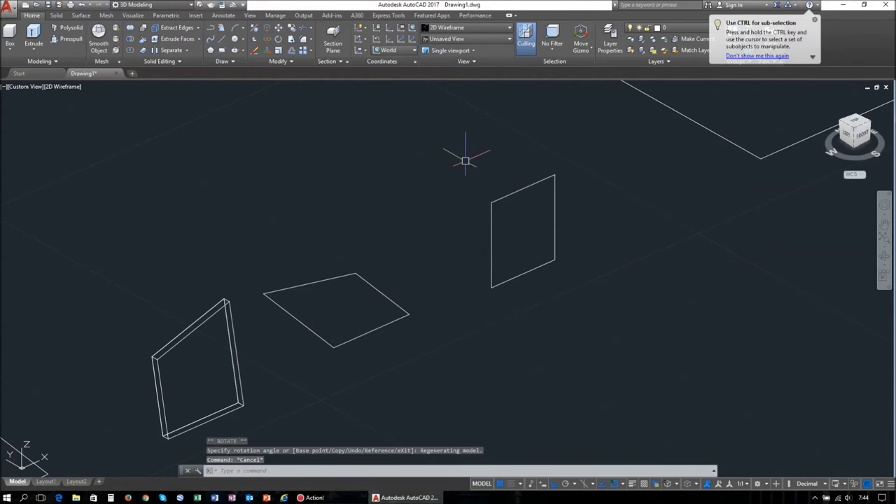
{"action": "key", "text": "ctrl+shift+e"}
{"action": "key", "text": "Return"}
Step: Start rotating and then moving the board, cancelling both commands
{"action": "type", "text": "Ro"}
{"action": "left_click", "coordinate": [526, 188]}
{"action": "key", "text": "Escape"}
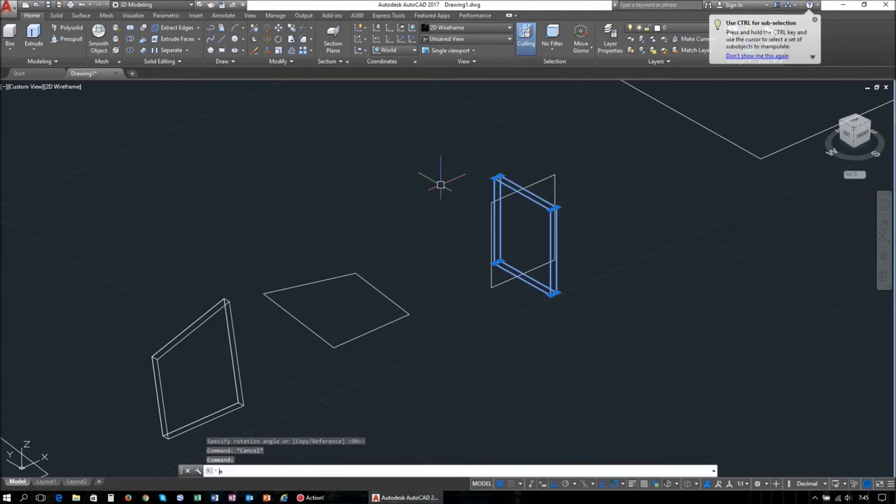
{"action": "key", "text": "m"}
{"action": "key", "text": "Return"}
{"action": "scroll", "coordinate": [499, 294], "scroll_direction": "down", "scroll_amount": 5}
{"action": "scroll", "coordinate": [270, 303], "scroll_direction": "up", "scroll_amount": 5}
{"action": "key", "text": "Escape"}
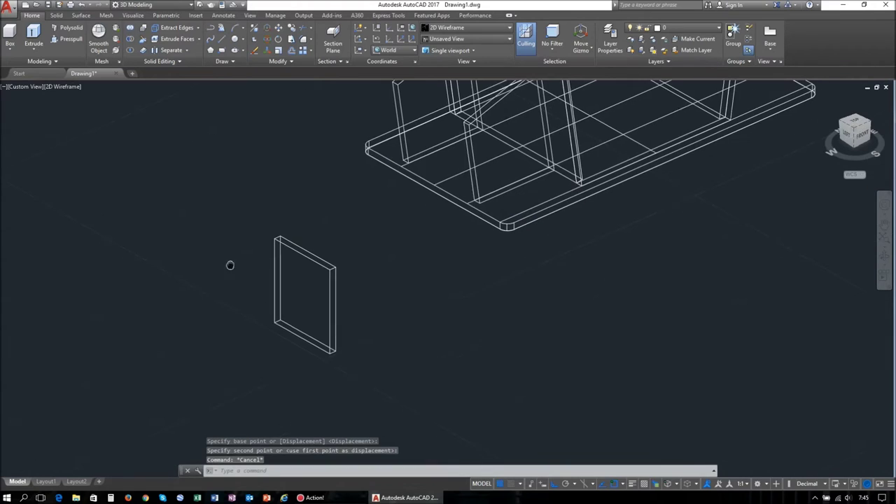
Step: Begin 3D-aligning the board to the base, picking a source point and base destination, then cancel
{"action": "type", "text": "3"}
{"action": "scroll", "coordinate": [288, 341], "scroll_direction": "up", "scroll_amount": 4}
{"action": "left_click", "coordinate": [403, 362]}
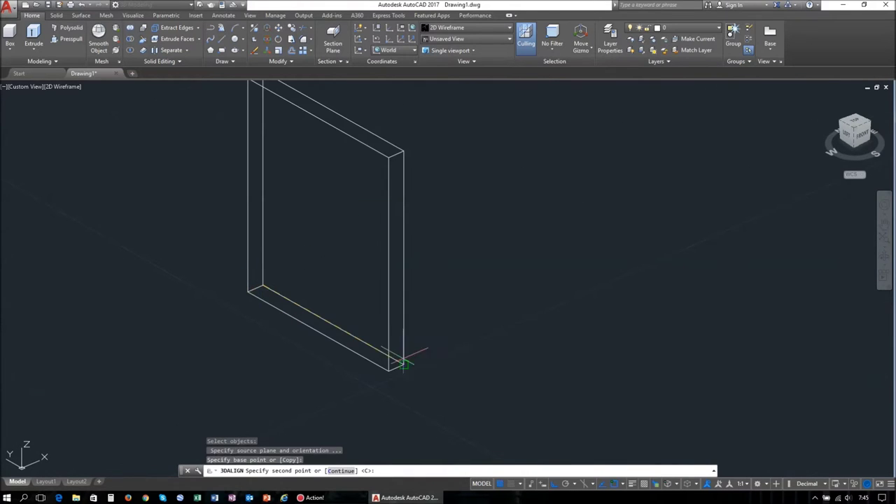
{"action": "key", "text": "Return"}
{"action": "scroll", "coordinate": [319, 217], "scroll_direction": "down", "scroll_amount": 5}
{"action": "left_click", "coordinate": [327, 221]}
{"action": "key", "text": "Escape"}
Step: Move the left side board snugly against the base edge
{"action": "mouse_move", "coordinate": [310, 344]}
{"action": "middle_mouse_down", "text": "shift"}
{"action": "mouse_move", "coordinate": [364, 368]}
{"action": "mouse_move", "coordinate": [356, 219]}
{"action": "middle_mouse_up", "text": "shift"}
{"action": "scroll", "coordinate": [357, 220], "scroll_direction": "up", "scroll_amount": 3}
{"action": "left_click", "coordinate": [273, 231]}
{"action": "type", "text": "m"}
{"action": "key", "text": "Return"}
{"action": "scroll", "coordinate": [354, 324], "scroll_direction": "up", "scroll_amount": 2}
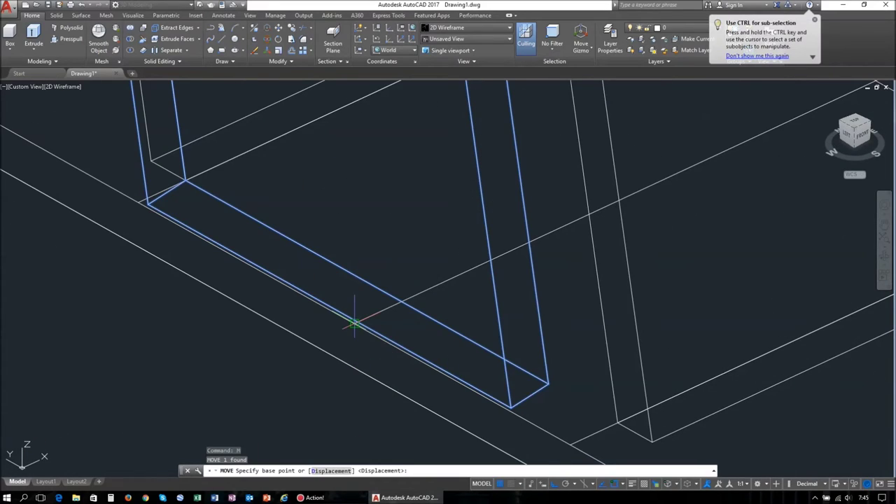
{"action": "left_click", "coordinate": [329, 308]}
{"action": "left_click", "coordinate": [355, 324]}
Step: Start moving the right board, cancel it, and reorient the view to select the left side enclosure
{"action": "left_click", "coordinate": [598, 306]}
{"action": "type", "text": "m"}
{"action": "key", "text": "Return"}
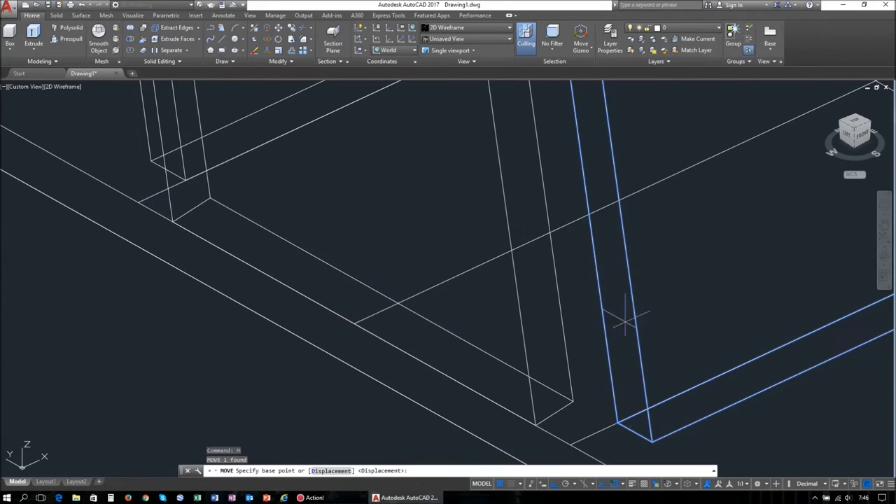
{"action": "left_click", "coordinate": [572, 402]}
{"action": "key", "text": "Escape"}
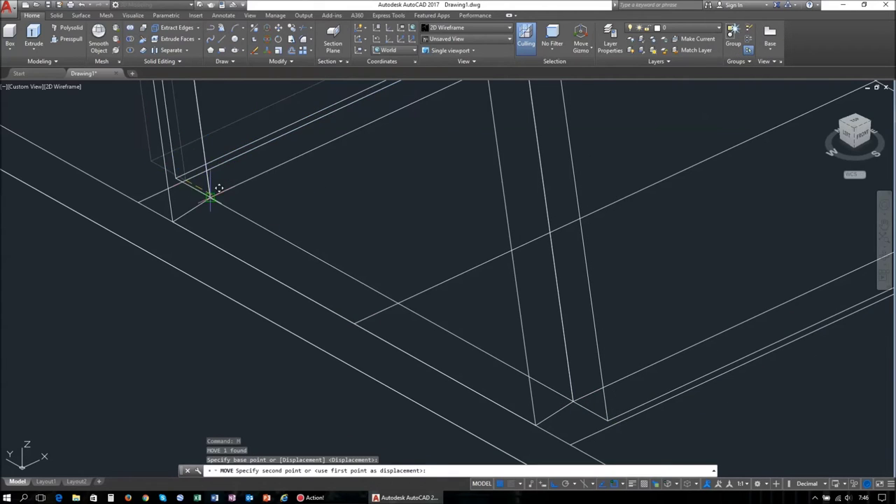
{"action": "scroll", "coordinate": [214, 189], "scroll_direction": "down", "scroll_amount": 3}
{"action": "middle_click_drag", "start_coordinate": [360, 194], "coordinate": [134, 327], "text": "shift"}
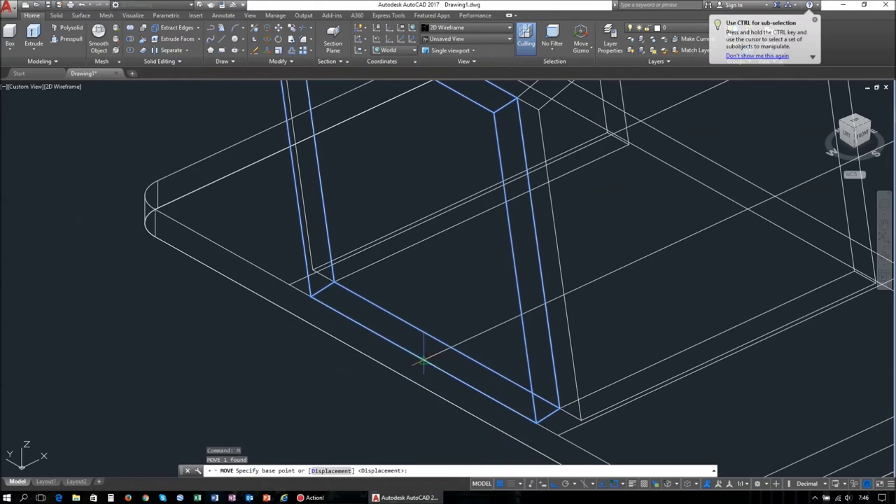
{"action": "key", "text": "Escape"}
{"action": "mouse_move", "coordinate": [444, 343]}
{"action": "middle_mouse_down", "text": "shift"}
{"action": "mouse_move", "coordinate": [260, 352]}
{"action": "mouse_move", "coordinate": [290, 210]}
{"action": "middle_mouse_up", "text": "shift"}
{"action": "left_click", "coordinate": [289, 210]}
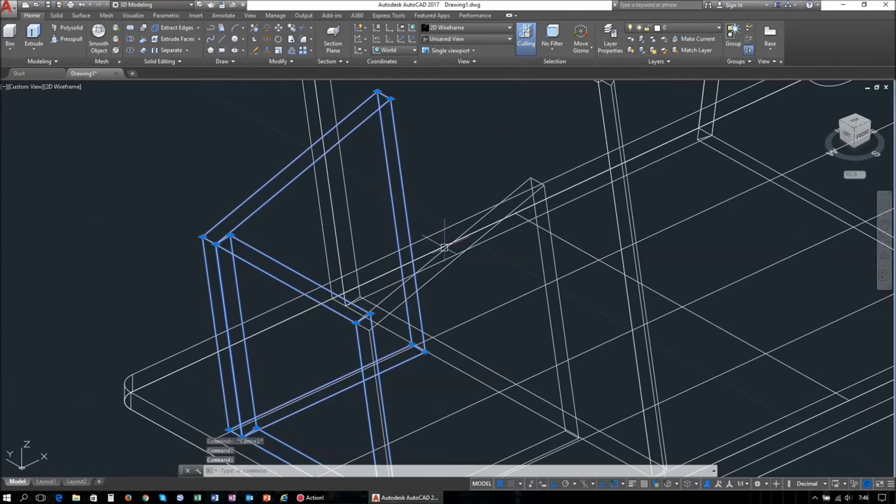
Step: Mirror the left side enclosure to the other end, keeping the original
{"action": "scroll", "coordinate": [213, 236], "scroll_direction": "down", "scroll_amount": 3}
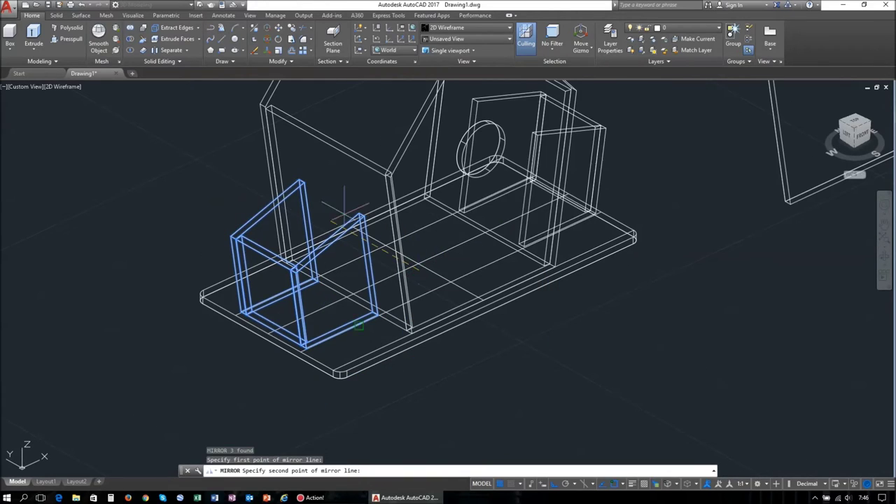
{"action": "key", "text": "Return"}
{"action": "mouse_move", "coordinate": [168, 162]}
{"action": "middle_mouse_down", "text": "shift"}
{"action": "mouse_move", "coordinate": [176, 207]}
{"action": "mouse_move", "coordinate": [304, 362]}
{"action": "mouse_move", "coordinate": [296, 352]}
{"action": "middle_mouse_up", "text": "shift"}
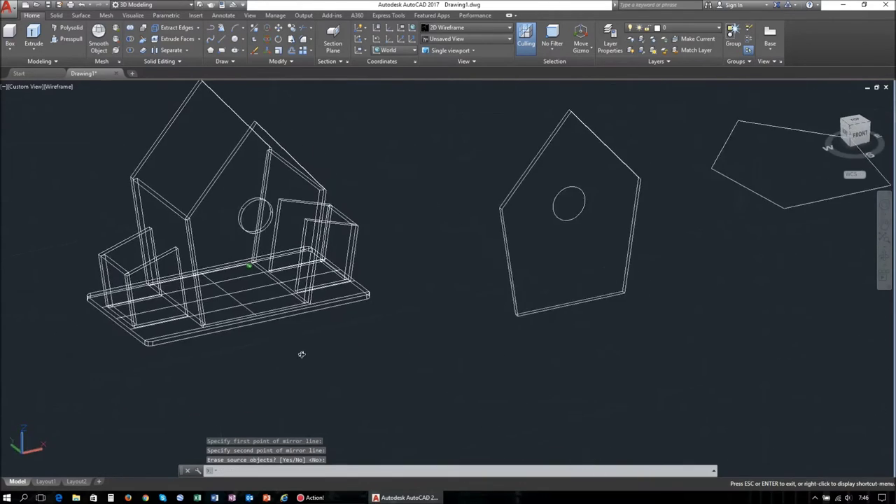
{"action": "scroll", "coordinate": [222, 379], "scroll_direction": "up", "scroll_amount": 5}
Step: Erase the stray lines lying on the base top
{"action": "left_click_drag", "start_coordinate": [221, 379], "coordinate": [74, 249]}
{"action": "key", "text": "Delete"}
{"action": "scroll", "coordinate": [132, 306], "scroll_direction": "down", "scroll_amount": 3}
{"action": "mouse_move", "coordinate": [132, 306]}
{"action": "middle_mouse_down", "text": "shift"}
{"action": "mouse_move", "coordinate": [144, 307]}
{"action": "mouse_move", "coordinate": [210, 231]}
{"action": "mouse_move", "coordinate": [399, 320]}
{"action": "middle_mouse_up", "text": "shift"}
{"action": "scroll", "coordinate": [399, 320], "scroll_direction": "up", "scroll_amount": 4}
Step: Join the flat quad's four edges into one polyline with JOIN
{"action": "left_click_drag", "start_coordinate": [653, 328], "coordinate": [261, 120]}
{"action": "left_click", "coordinate": [262, 120]}
{"action": "scroll", "coordinate": [770, 170], "scroll_direction": "down", "scroll_amount": 3}
{"action": "middle_click_drag", "start_coordinate": [769, 170], "coordinate": [590, 156], "text": "shift"}
{"action": "type", "text": "j"}
{"action": "key", "text": "Return"}
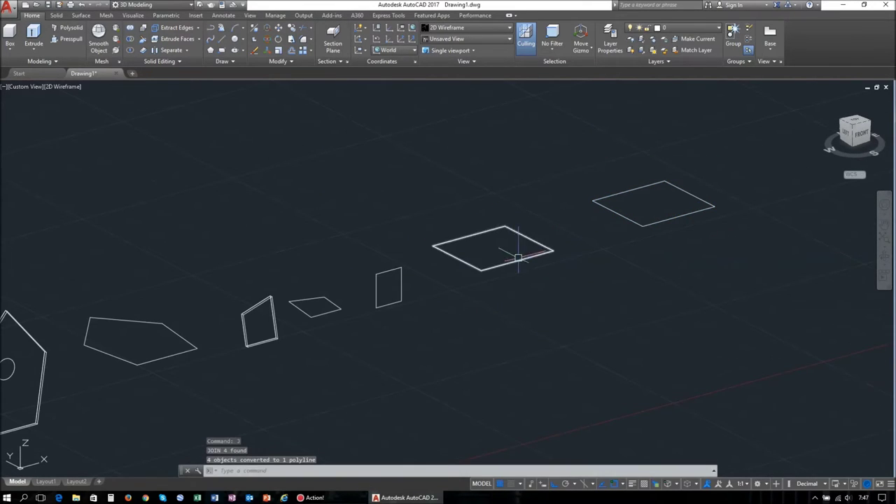
Step: Rotate the first quad upright and press-pull it into a thick panel
{"action": "key", "text": "Return"}
{"action": "scroll", "coordinate": [584, 220], "scroll_direction": "up", "scroll_amount": 2}
{"action": "left_click", "coordinate": [493, 248]}
{"action": "left_click", "coordinate": [494, 238]}
{"action": "left_click", "coordinate": [490, 207]}
{"action": "key", "text": "Escape"}
{"action": "key", "text": "ctrl+shift+e"}
{"action": "left_click", "coordinate": [413, 218]}
{"action": "key", "text": "Return"}
{"action": "left_click", "coordinate": [721, 217]}
Step: Rotate the second quad upright and select it for thickening
{"action": "key", "text": "Return"}
{"action": "left_click", "coordinate": [673, 196]}
{"action": "left_click", "coordinate": [679, 183]}
{"action": "left_click", "coordinate": [665, 139]}
{"action": "key", "text": "Escape"}
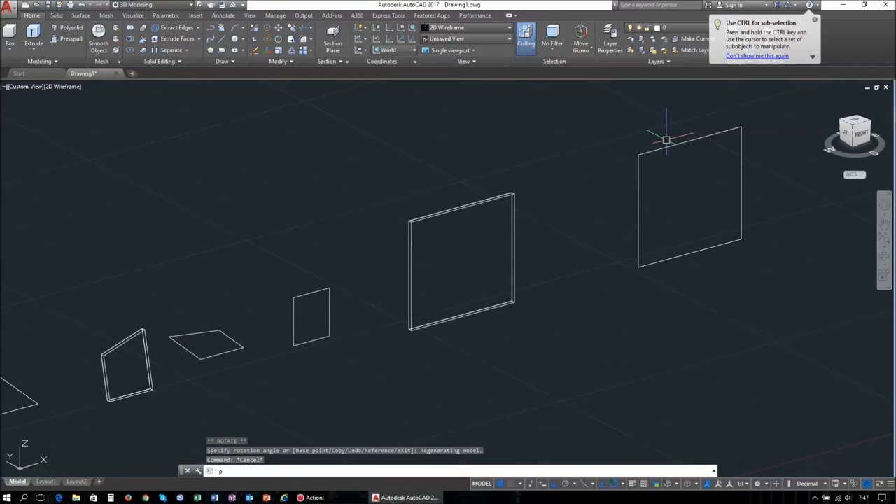
{"action": "left_click", "coordinate": [666, 154]}
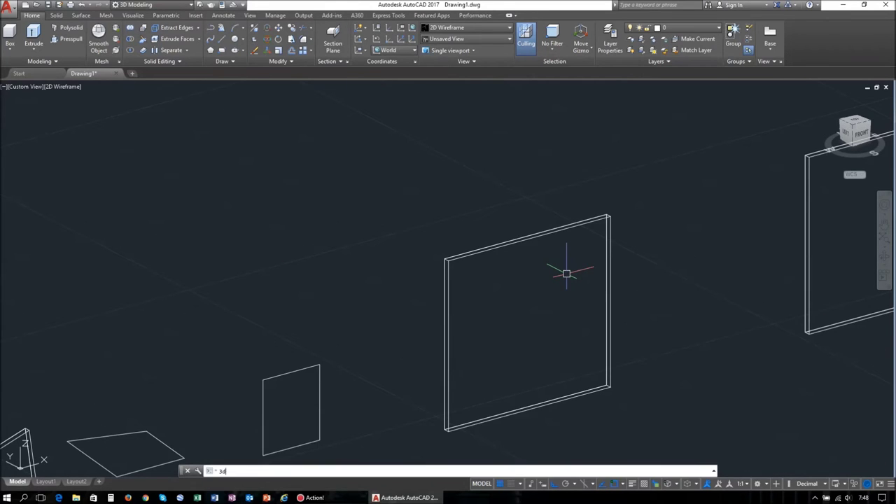
Step: 3D-align the first roof panel onto the gable roof line
{"action": "left_click", "coordinate": [495, 245]}
{"action": "key", "text": "Return"}
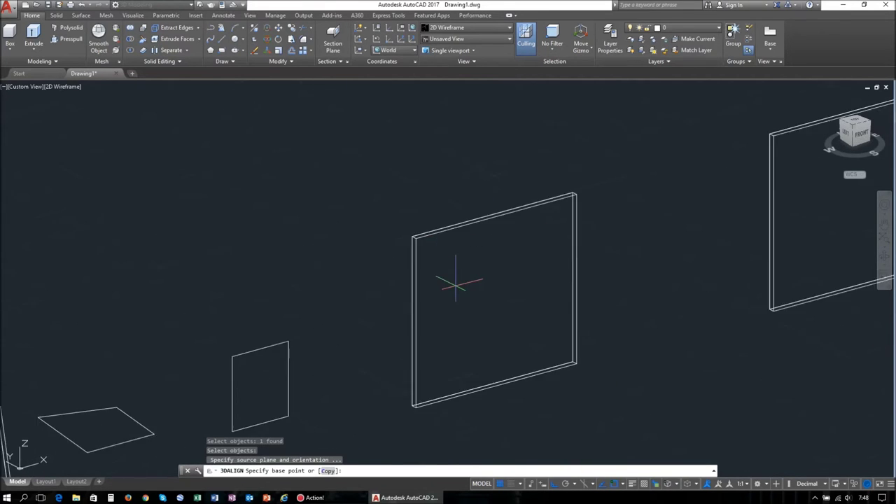
{"action": "left_click", "coordinate": [643, 407]}
{"action": "scroll", "coordinate": [456, 287], "scroll_direction": "down", "scroll_amount": 5}
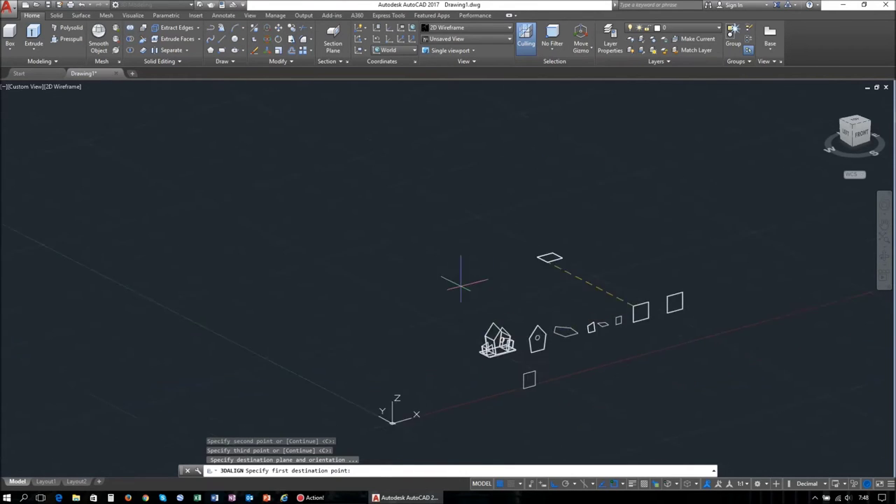
{"action": "scroll", "coordinate": [438, 319], "scroll_direction": "up", "scroll_amount": 5}
{"action": "left_click", "coordinate": [418, 231]}
{"action": "scroll", "coordinate": [417, 231], "scroll_direction": "down", "scroll_amount": 5}
{"action": "scroll", "coordinate": [233, 260], "scroll_direction": "up", "scroll_amount": 5}
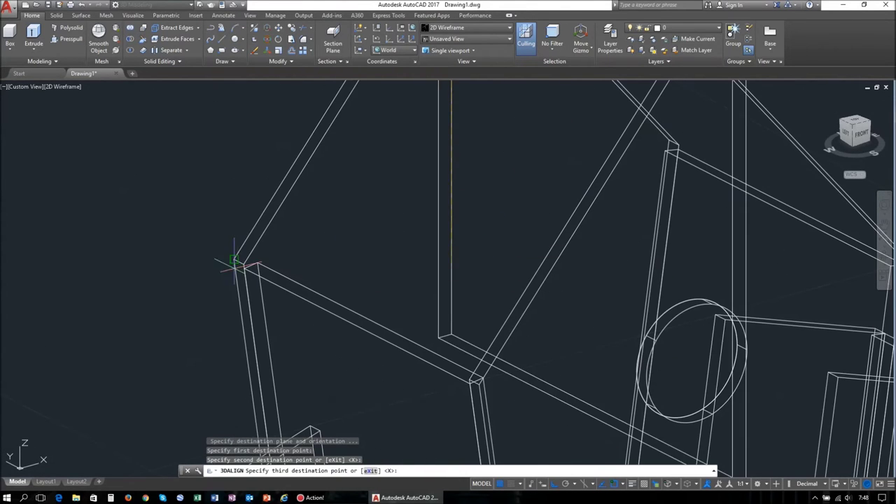
{"action": "left_click", "coordinate": [234, 259]}
{"action": "scroll", "coordinate": [536, 204], "scroll_direction": "down", "scroll_amount": 5}
{"action": "key", "text": "Escape"}
{"action": "scroll", "coordinate": [580, 366], "scroll_direction": "up", "scroll_amount": 3}
{"action": "scroll", "coordinate": [304, 324], "scroll_direction": "up", "scroll_amount": 3}
Step: Move the roof panel by its corner and orbit to check its seating
{"action": "left_click", "coordinate": [304, 324]}
{"action": "scroll", "coordinate": [150, 289], "scroll_direction": "down", "scroll_amount": 5}
{"action": "scroll", "coordinate": [428, 171], "scroll_direction": "up", "scroll_amount": 5}
{"action": "type", "text": "m"}
{"action": "key", "text": "Return"}
{"action": "left_click", "coordinate": [378, 260]}
{"action": "mouse_move", "coordinate": [209, 208]}
{"action": "middle_mouse_down", "text": "shift"}
{"action": "mouse_move", "coordinate": [273, 277]}
{"action": "mouse_move", "coordinate": [414, 242]}
{"action": "mouse_move", "coordinate": [134, 250]}
{"action": "mouse_move", "coordinate": [45, 266]}
{"action": "middle_mouse_up", "text": "shift"}
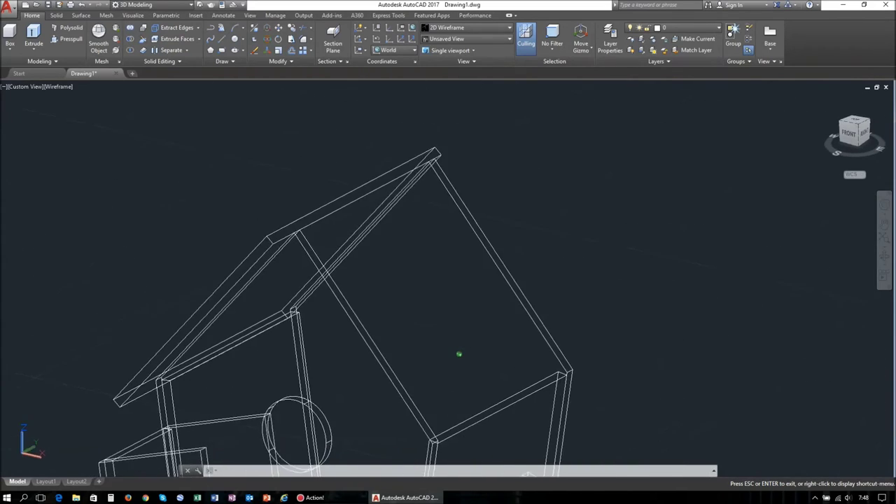
{"action": "scroll", "coordinate": [46, 266], "scroll_direction": "down", "scroll_amount": 5}
{"action": "scroll", "coordinate": [599, 312], "scroll_direction": "up", "scroll_amount": 5}
Step: 3D-align the second roof panel with its corner at the roof apex
{"action": "left_click", "coordinate": [604, 314]}
{"action": "type", "text": "3da"}
{"action": "scroll", "coordinate": [604, 313], "scroll_direction": "up", "scroll_amount": 5}
{"action": "left_click", "coordinate": [544, 259]}
{"action": "left_click", "coordinate": [480, 304]}
{"action": "left_click", "coordinate": [544, 256]}
{"action": "scroll", "coordinate": [526, 253], "scroll_direction": "down", "scroll_amount": 5}
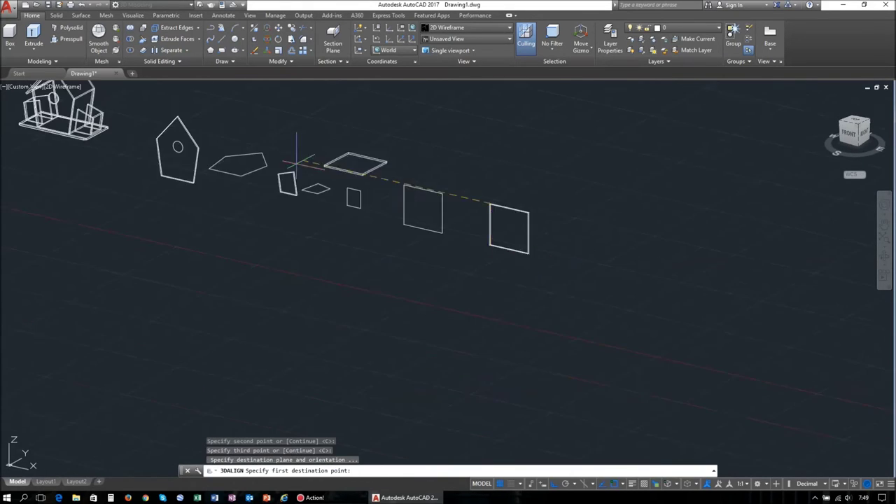
{"action": "scroll", "coordinate": [436, 245], "scroll_direction": "up", "scroll_amount": 5}
{"action": "scroll", "coordinate": [584, 329], "scroll_direction": "down", "scroll_amount": 2}
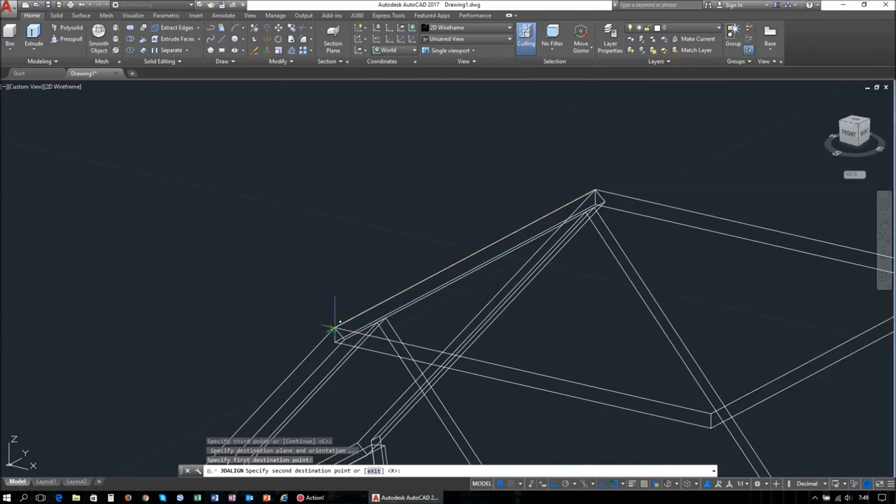
{"action": "left_click", "coordinate": [337, 329]}
{"action": "scroll", "coordinate": [336, 328], "scroll_direction": "down", "scroll_amount": 5}
{"action": "scroll", "coordinate": [560, 333], "scroll_direction": "up", "scroll_amount": 5}
{"action": "left_click", "coordinate": [559, 333]}
{"action": "scroll", "coordinate": [560, 332], "scroll_direction": "down", "scroll_amount": 4}
{"action": "scroll", "coordinate": [685, 191], "scroll_direction": "down", "scroll_amount": 2}
Step: Orbit to the loose parts and select the pentagon panel
{"action": "mouse_move", "coordinate": [685, 191]}
{"action": "middle_mouse_down", "text": "shift"}
{"action": "mouse_move", "coordinate": [515, 314]}
{"action": "mouse_move", "coordinate": [763, 224]}
{"action": "middle_mouse_up", "text": "shift"}
{"action": "scroll", "coordinate": [609, 202], "scroll_direction": "down", "scroll_amount": 3}
{"action": "scroll", "coordinate": [490, 301], "scroll_direction": "down", "scroll_amount": 2}
{"action": "left_click", "coordinate": [508, 278]}
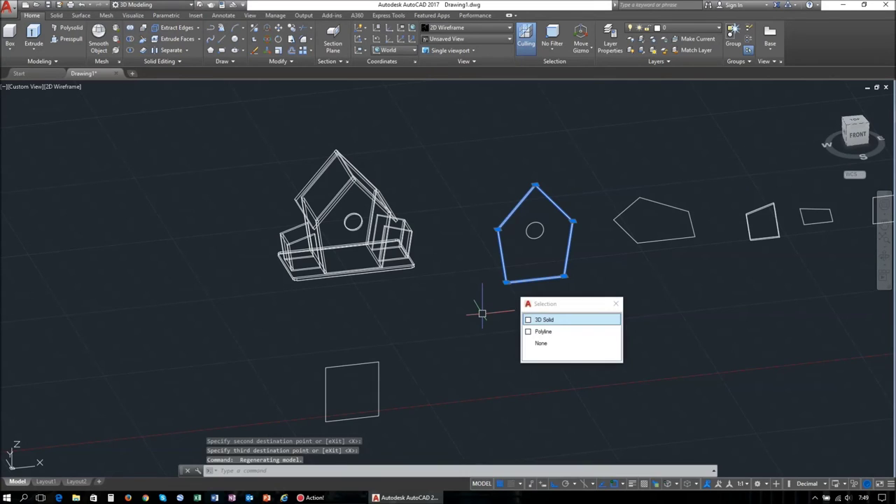
Step: Start moving the pentagon panel twice, cancelling the move each time
{"action": "type", "text": "m"}
{"action": "key", "text": "Return"}
{"action": "left_click", "coordinate": [506, 281]}
{"action": "scroll", "coordinate": [536, 310], "scroll_direction": "down", "scroll_amount": 5}
{"action": "key", "text": "Escape"}
{"action": "scroll", "coordinate": [361, 341], "scroll_direction": "up", "scroll_amount": 3}
{"action": "key", "text": "Return"}
{"action": "left_click", "coordinate": [259, 310]}
{"action": "key", "text": "Escape"}
{"action": "scroll", "coordinate": [230, 354], "scroll_direction": "down", "scroll_amount": 3}
{"action": "scroll", "coordinate": [486, 289], "scroll_direction": "up", "scroll_amount": 5}
Step: Select the square panel and begin moving it, then cancel the move
{"action": "left_click", "coordinate": [486, 289]}
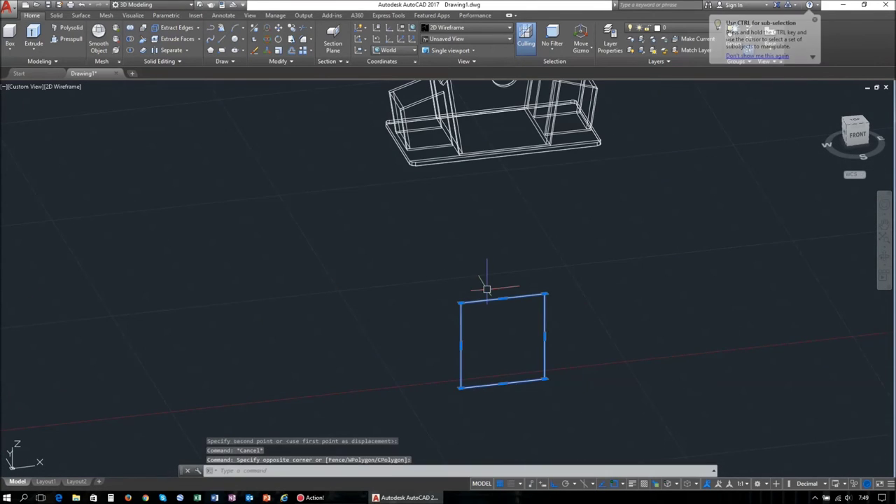
{"action": "key", "text": "Return"}
{"action": "left_click", "coordinate": [506, 380]}
{"action": "scroll", "coordinate": [506, 380], "scroll_direction": "down", "scroll_amount": 5}
{"action": "key", "text": "Escape"}
{"action": "scroll", "coordinate": [665, 326], "scroll_direction": "up", "scroll_amount": 5}
Step: Orbit onto the birdhouse and switch the viewport to the Realistic visual style
{"action": "mouse_move", "coordinate": [665, 326]}
{"action": "middle_mouse_down", "text": "shift"}
{"action": "mouse_move", "coordinate": [798, 349]}
{"action": "mouse_move", "coordinate": [630, 296]}
{"action": "mouse_move", "coordinate": [692, 336]}
{"action": "mouse_move", "coordinate": [508, 319]}
{"action": "mouse_move", "coordinate": [684, 216]}
{"action": "mouse_move", "coordinate": [534, 223]}
{"action": "mouse_move", "coordinate": [660, 154]}
{"action": "mouse_move", "coordinate": [665, 204]}
{"action": "mouse_move", "coordinate": [536, 160]}
{"action": "middle_mouse_up", "text": "shift"}
{"action": "left_click", "coordinate": [59, 87]}
{"action": "left_click", "coordinate": [91, 142]}
Step: Pick the roof panel from the overlapping objects and start moving it, then cancel
{"action": "left_click", "coordinate": [581, 203]}
{"action": "left_click", "coordinate": [532, 254]}
{"action": "type", "text": "m"}
{"action": "key", "text": "Return"}
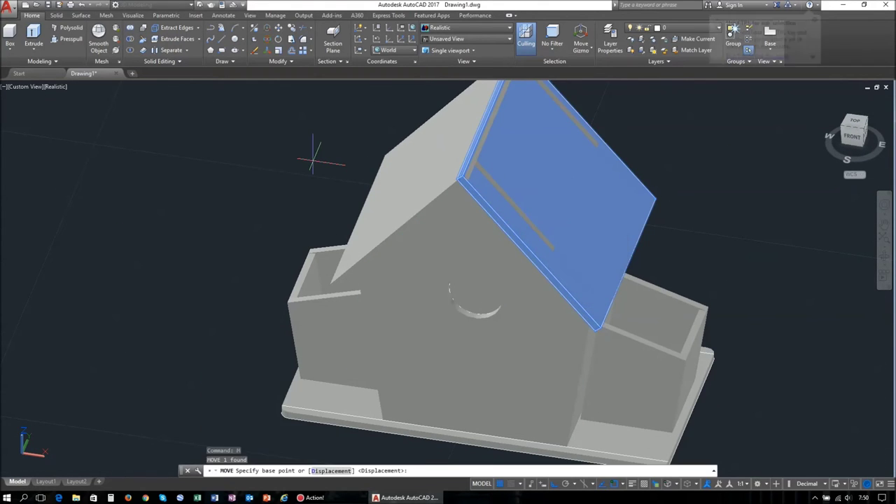
{"action": "scroll", "coordinate": [437, 179], "scroll_direction": "up", "scroll_amount": 5}
{"action": "left_click", "coordinate": [430, 200]}
{"action": "key", "text": "Escape"}
{"action": "scroll", "coordinate": [280, 175], "scroll_direction": "down", "scroll_amount": 5}
Step: Change the visual style to X-Ray and orbit to a front-facing view
{"action": "mouse_move", "coordinate": [279, 174]}
{"action": "middle_mouse_down", "text": "shift"}
{"action": "mouse_move", "coordinate": [406, 150]}
{"action": "mouse_move", "coordinate": [672, 148]}
{"action": "mouse_move", "coordinate": [334, 183]}
{"action": "middle_mouse_up", "text": "shift"}
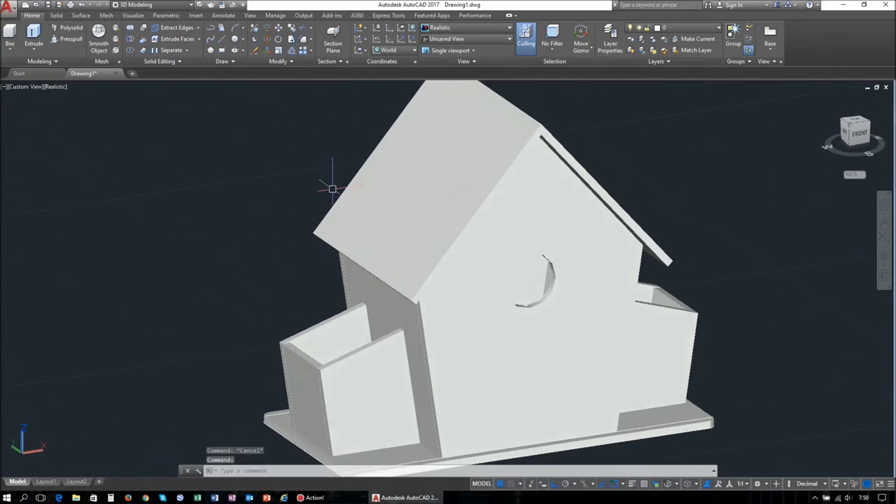
{"action": "scroll", "coordinate": [333, 182], "scroll_direction": "down", "scroll_amount": 3}
{"action": "left_click", "coordinate": [56, 86]}
{"action": "left_click", "coordinate": [110, 201]}
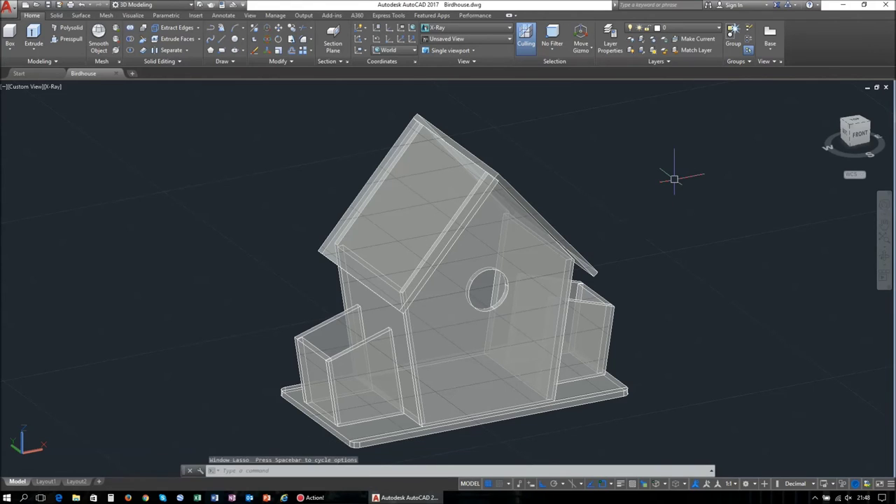
{"action": "middle_click_drag", "start_coordinate": [642, 260], "coordinate": [629, 294], "text": "shift"}
Step: Draw a ground rectangle from two opposite corners
{"action": "scroll", "coordinate": [592, 418], "scroll_direction": "down", "scroll_amount": 5}
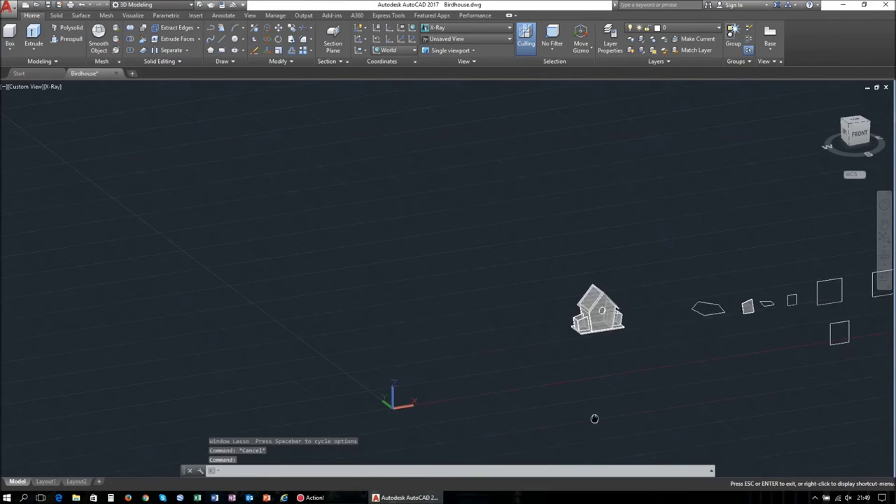
{"action": "scroll", "coordinate": [436, 276], "scroll_direction": "up", "scroll_amount": 1}
{"action": "left_click", "coordinate": [259, 194]}
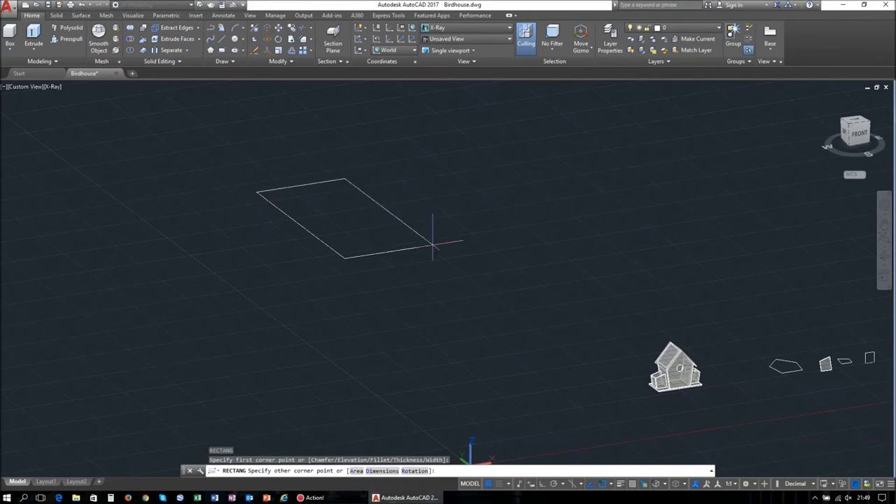
{"action": "left_click", "coordinate": [660, 250]}
Step: Move the whole birdhouse onto the ground rectangle
{"action": "left_click_drag", "start_coordinate": [731, 420], "coordinate": [672, 371]}
{"action": "type", "text": "m"}
{"action": "scroll", "coordinate": [666, 396], "scroll_direction": "up", "scroll_amount": 3}
{"action": "key", "text": "Return"}
{"action": "left_click", "coordinate": [702, 384]}
{"action": "scroll", "coordinate": [500, 250], "scroll_direction": "down", "scroll_amount": 3}
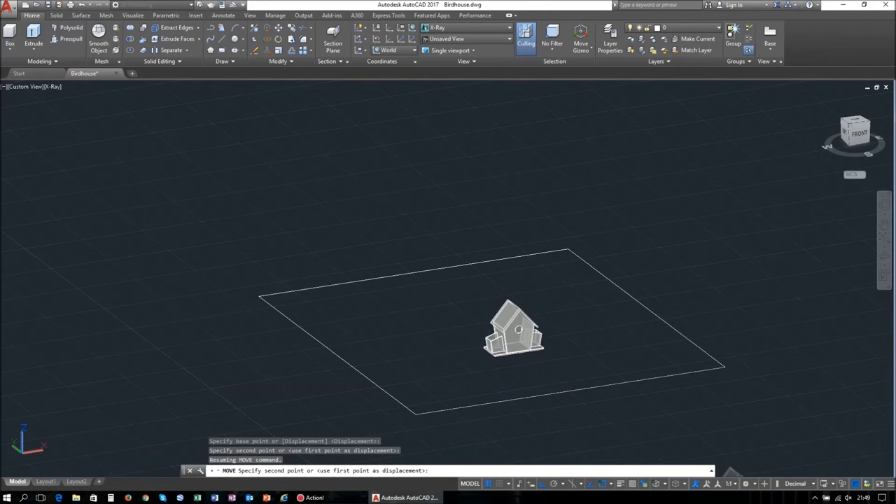
{"action": "left_click", "coordinate": [485, 372]}
Step: Zoom out and open the Materials Browser with MAT
{"action": "scroll", "coordinate": [639, 210], "scroll_direction": "up", "scroll_amount": 3}
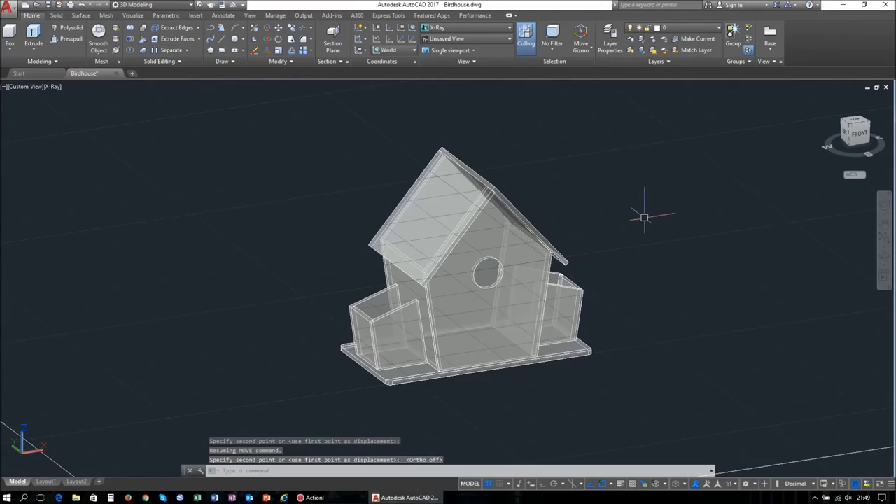
{"action": "scroll", "coordinate": [666, 232], "scroll_direction": "up", "scroll_amount": 2}
{"action": "scroll", "coordinate": [709, 208], "scroll_direction": "up", "scroll_amount": 1}
{"action": "type", "text": "mat"}
{"action": "key", "text": "Return"}
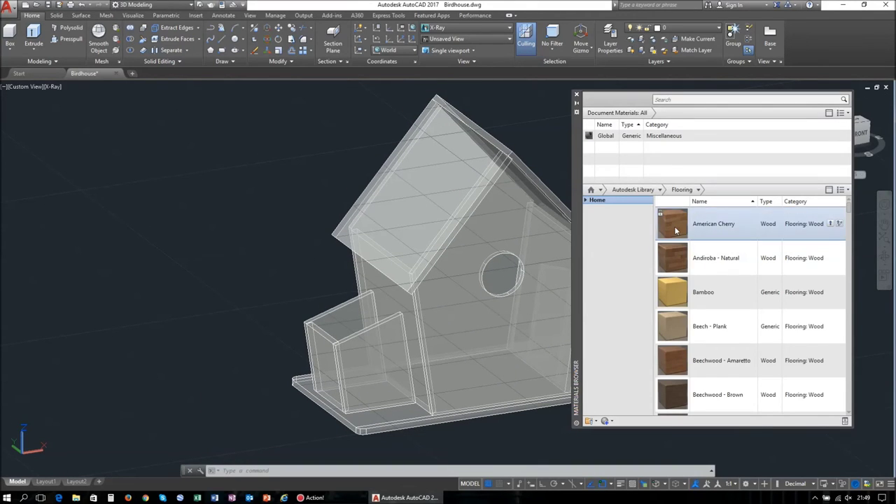
Step: Switch the library to Wood materials and browse the list
{"action": "left_click", "coordinate": [659, 189]}
{"action": "left_click", "coordinate": [610, 385]}
{"action": "scroll", "coordinate": [753, 311], "scroll_direction": "down", "scroll_amount": 2}
{"action": "scroll", "coordinate": [753, 311], "scroll_direction": "down", "scroll_amount": 2}
{"action": "scroll", "coordinate": [753, 311], "scroll_direction": "down", "scroll_amount": 2}
{"action": "scroll", "coordinate": [753, 310], "scroll_direction": "down", "scroll_amount": 3}
{"action": "scroll", "coordinate": [753, 310], "scroll_direction": "down", "scroll_amount": 1}
{"action": "scroll", "coordinate": [753, 311], "scroll_direction": "up", "scroll_amount": 1}
{"action": "scroll", "coordinate": [753, 311], "scroll_direction": "down", "scroll_amount": 1}
{"action": "scroll", "coordinate": [752, 307], "scroll_direction": "up", "scroll_amount": 2}
{"action": "scroll", "coordinate": [752, 307], "scroll_direction": "down", "scroll_amount": 3}
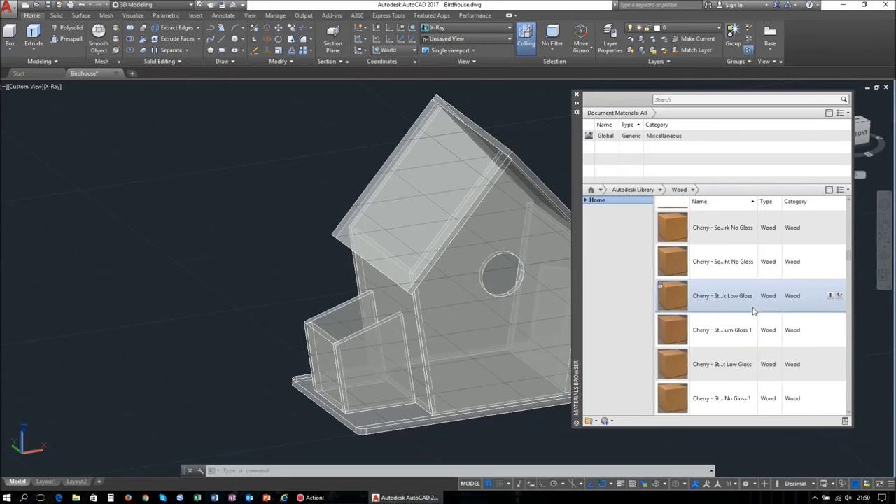
{"action": "scroll", "coordinate": [752, 308], "scroll_direction": "up", "scroll_amount": 3}
{"action": "scroll", "coordinate": [752, 307], "scroll_direction": "down", "scroll_amount": 3}
{"action": "scroll", "coordinate": [753, 304], "scroll_direction": "down", "scroll_amount": 3}
Step: Set the Realistic style and apply Gypsum Board - Painted White to the front wall and box
{"action": "left_click", "coordinate": [53, 86]}
{"action": "left_click", "coordinate": [77, 152]}
{"action": "left_click", "coordinate": [476, 235]}
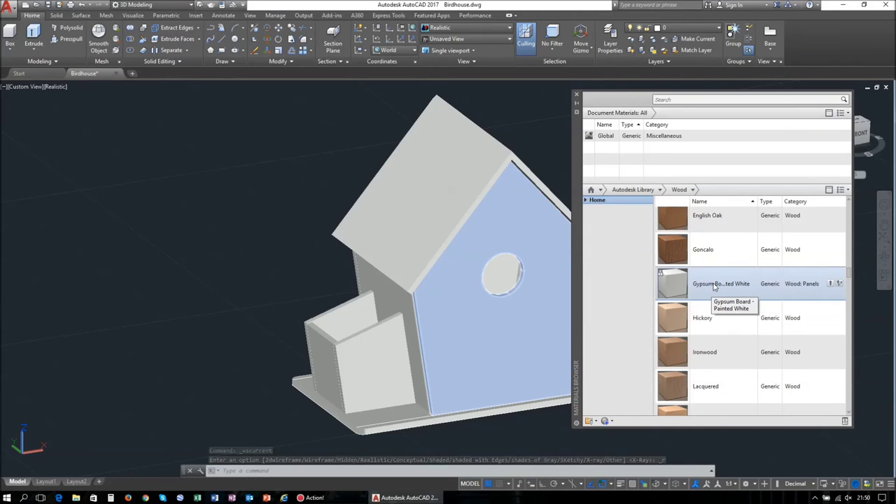
{"action": "left_click_drag", "start_coordinate": [711, 285], "coordinate": [518, 335]}
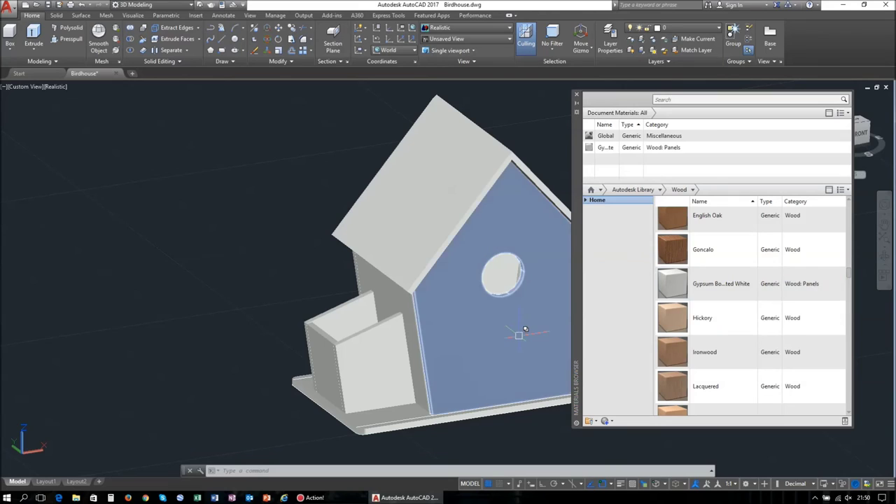
{"action": "left_click", "coordinate": [487, 215]}
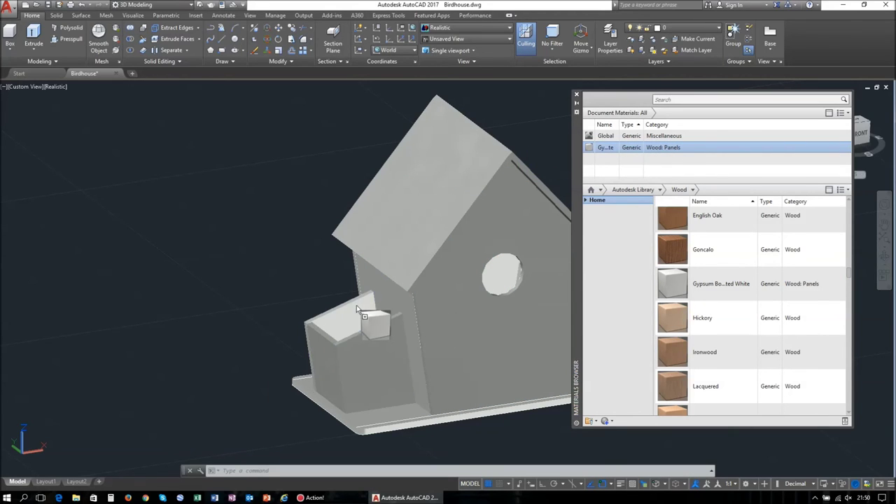
{"action": "left_click_drag", "start_coordinate": [357, 309], "coordinate": [359, 310]}
Step: Orbit around the birdhouse and apply Maple wood to its base
{"action": "middle_click_drag", "start_coordinate": [469, 324], "coordinate": [669, 321], "text": "shift"}
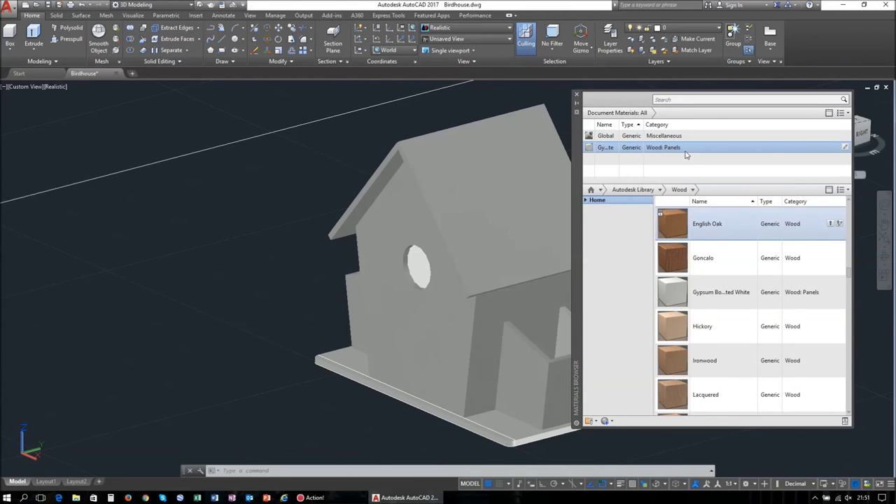
{"action": "left_click_drag", "start_coordinate": [419, 266], "coordinate": [420, 267]}
{"action": "middle_click_drag", "start_coordinate": [472, 315], "coordinate": [427, 326], "text": "shift"}
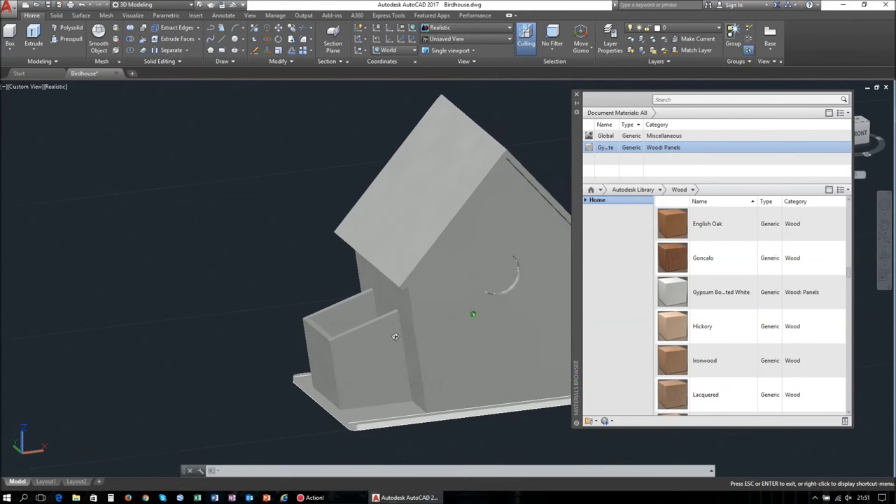
{"action": "scroll", "coordinate": [699, 343], "scroll_direction": "down", "scroll_amount": 3}
{"action": "scroll", "coordinate": [699, 350], "scroll_direction": "down", "scroll_amount": 3}
{"action": "scroll", "coordinate": [700, 378], "scroll_direction": "down", "scroll_amount": 2}
{"action": "left_click_drag", "start_coordinate": [672, 394], "coordinate": [534, 416]}
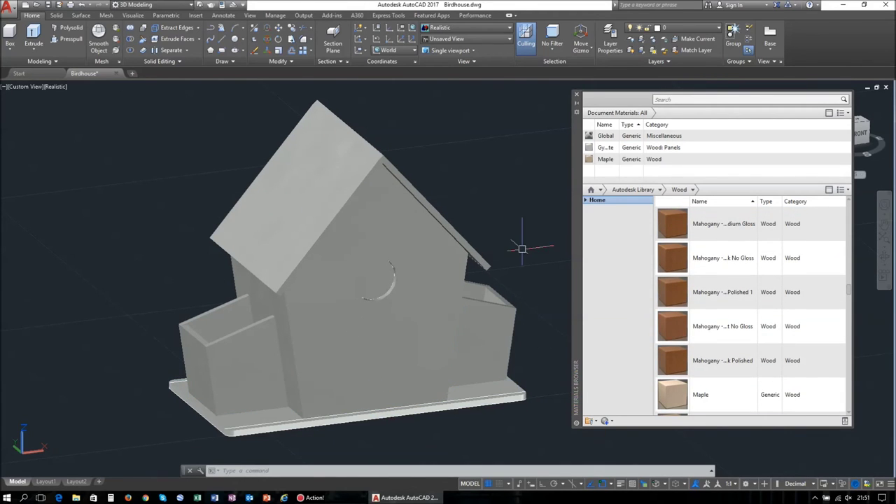
Step: Switch the library to Roofing and apply Spanish Tile - Brown to the roof
{"action": "scroll", "coordinate": [707, 331], "scroll_direction": "down", "scroll_amount": 3}
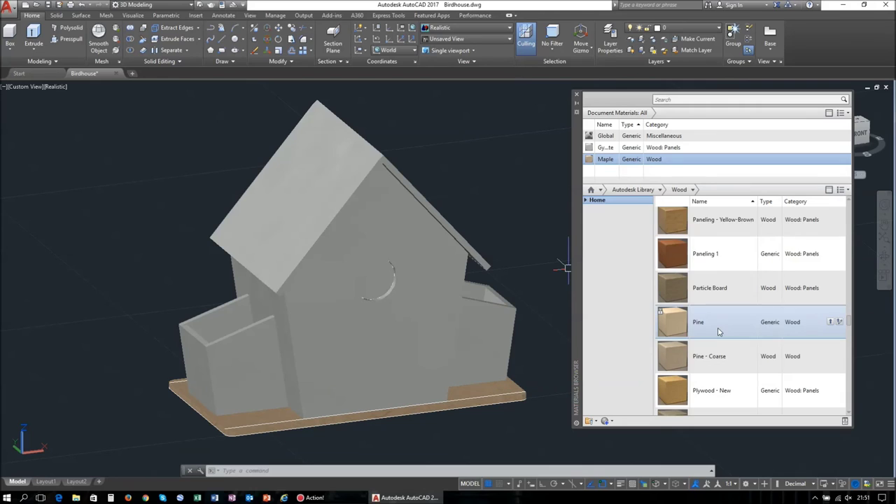
{"action": "left_click", "coordinate": [633, 190]}
{"action": "left_click", "coordinate": [660, 190]}
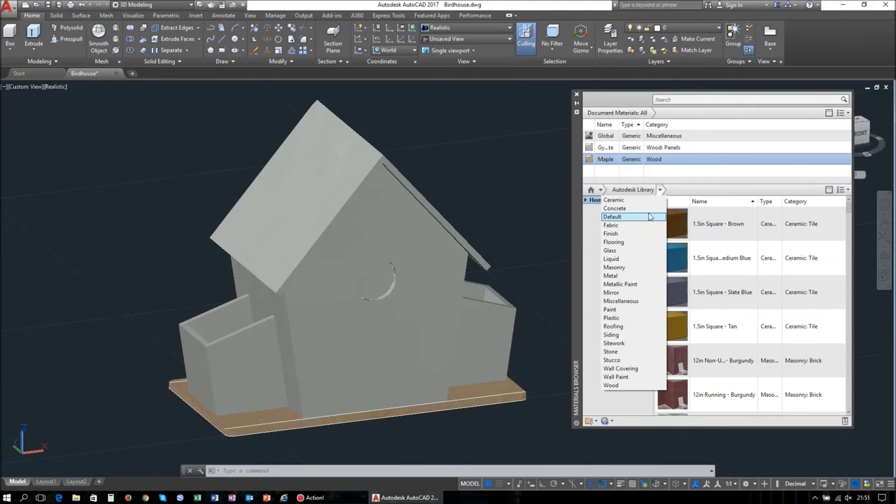
{"action": "left_click", "coordinate": [613, 327]}
{"action": "scroll", "coordinate": [747, 323], "scroll_direction": "down", "scroll_amount": 3}
{"action": "scroll", "coordinate": [746, 323], "scroll_direction": "down", "scroll_amount": 3}
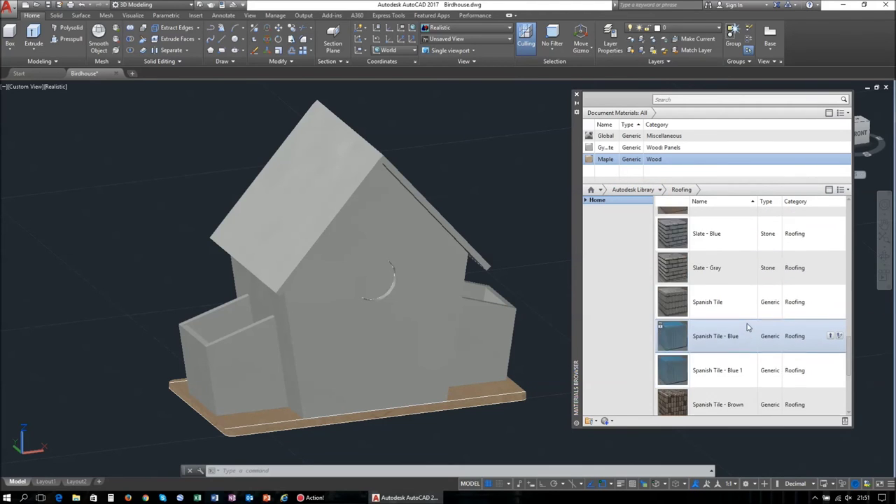
{"action": "scroll", "coordinate": [746, 323], "scroll_direction": "down", "scroll_amount": 3}
{"action": "left_click", "coordinate": [280, 220]}
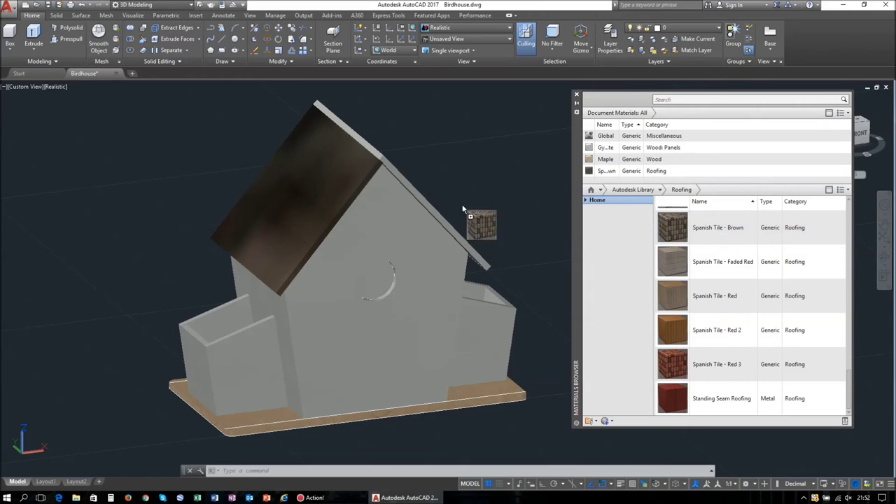
Step: Delete the duplicate tile material, reapply Spanish Tile - Brown to the roof, and edit it
{"action": "left_click", "coordinate": [288, 209]}
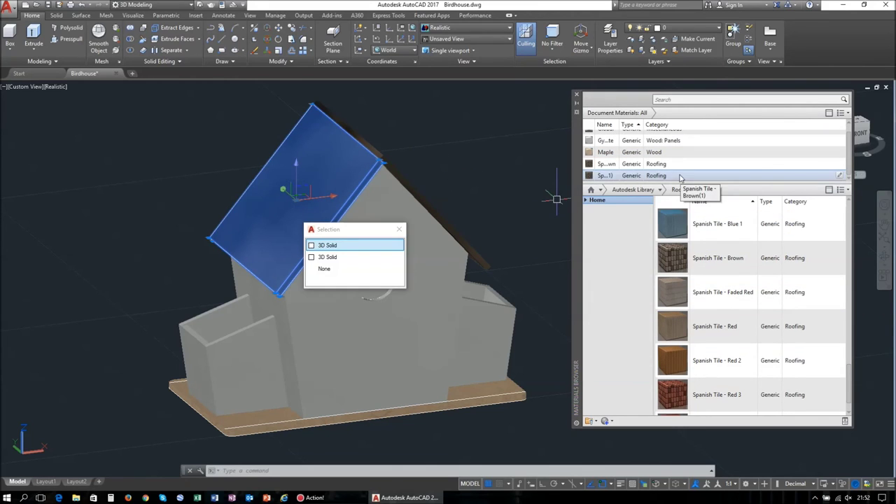
{"action": "left_click", "coordinate": [652, 175]}
{"action": "right_click", "coordinate": [661, 176]}
{"action": "left_click", "coordinate": [683, 238]}
{"action": "left_click", "coordinate": [470, 259]}
{"action": "left_click_drag", "start_coordinate": [494, 187], "coordinate": [299, 207]}
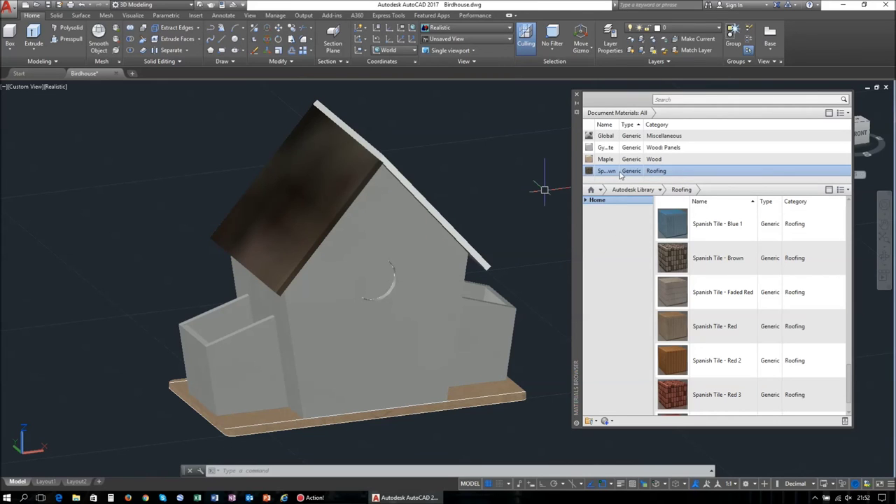
{"action": "double_click", "coordinate": [665, 171]}
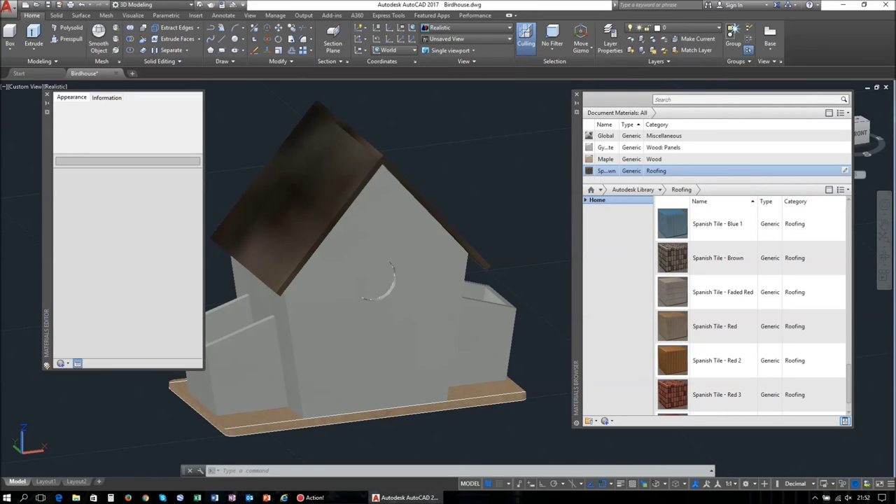
Step: Set the tile texture's sample size to 1,00 in and close the editors
{"action": "left_click", "coordinate": [141, 200]}
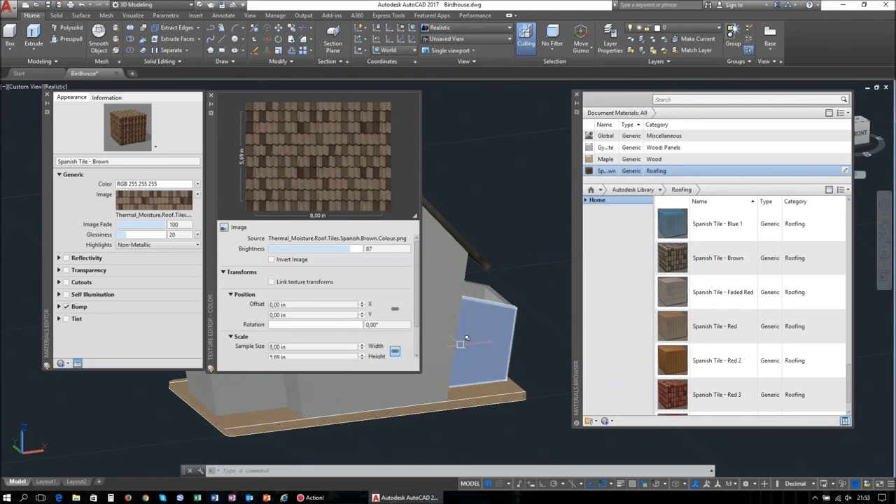
{"action": "middle_click_drag", "start_coordinate": [459, 343], "coordinate": [549, 325], "text": "shift"}
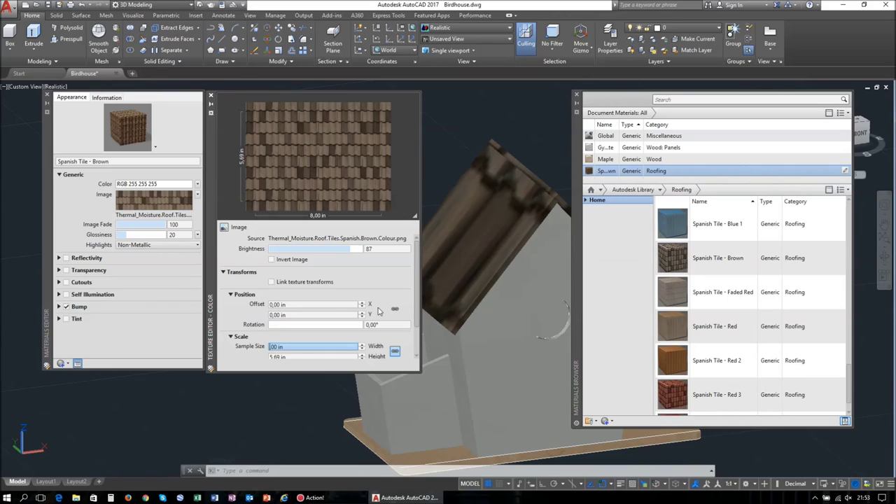
{"action": "type", "text": "1"}
{"action": "key", "text": "Return"}
{"action": "left_click", "coordinate": [210, 95]}
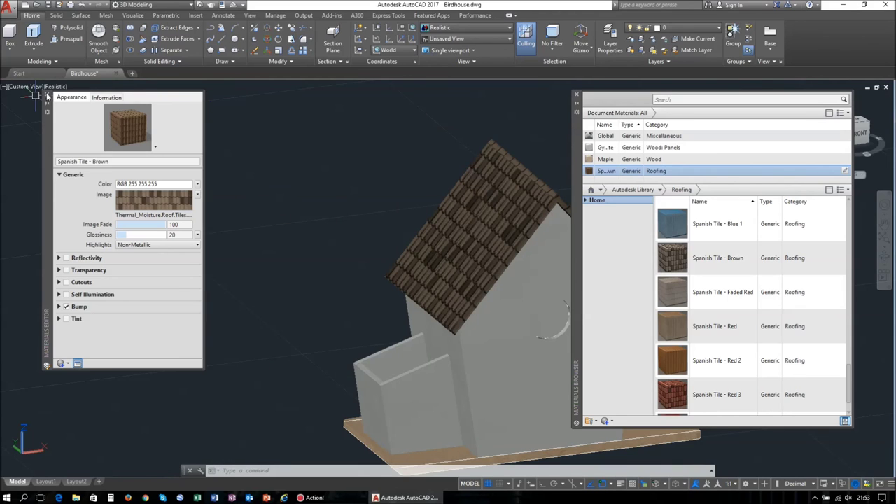
{"action": "left_click", "coordinate": [47, 94]}
Step: Open the Gypsum Board material's texture settings to check them, then close them
{"action": "middle_click_drag", "start_coordinate": [310, 236], "coordinate": [138, 199], "text": "shift"}
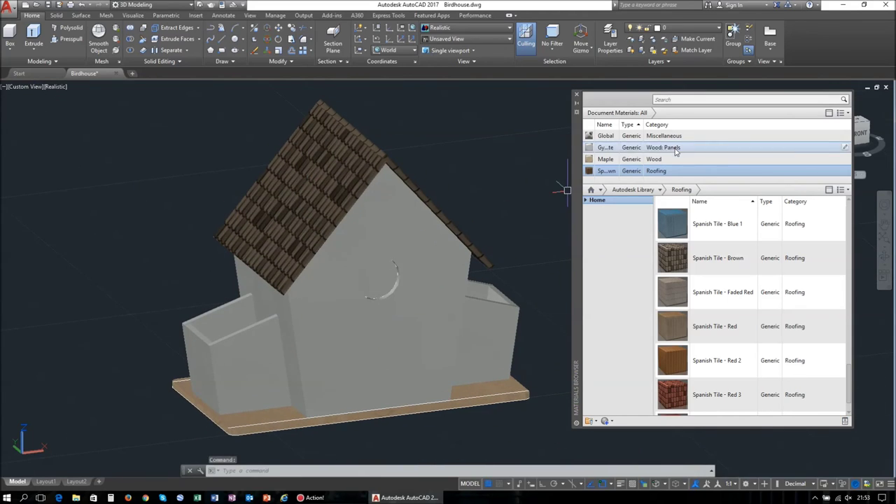
{"action": "left_click", "coordinate": [625, 147]}
{"action": "double_click", "coordinate": [690, 146]}
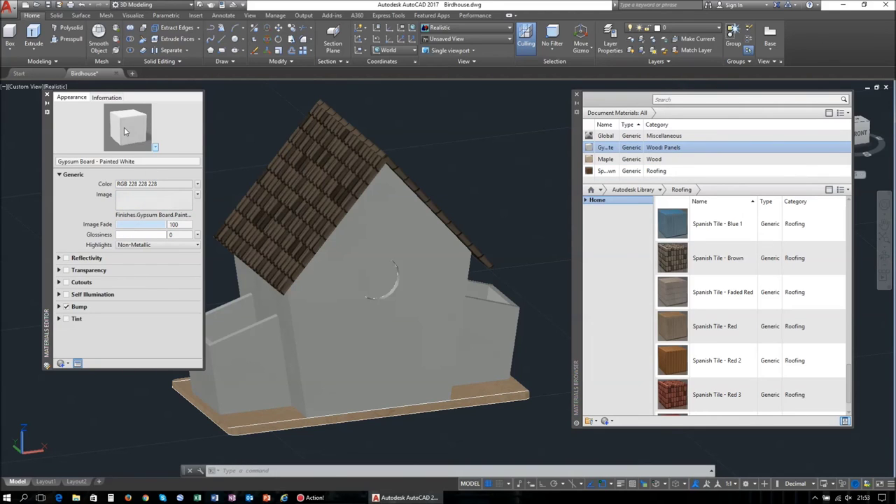
{"action": "left_click", "coordinate": [146, 204]}
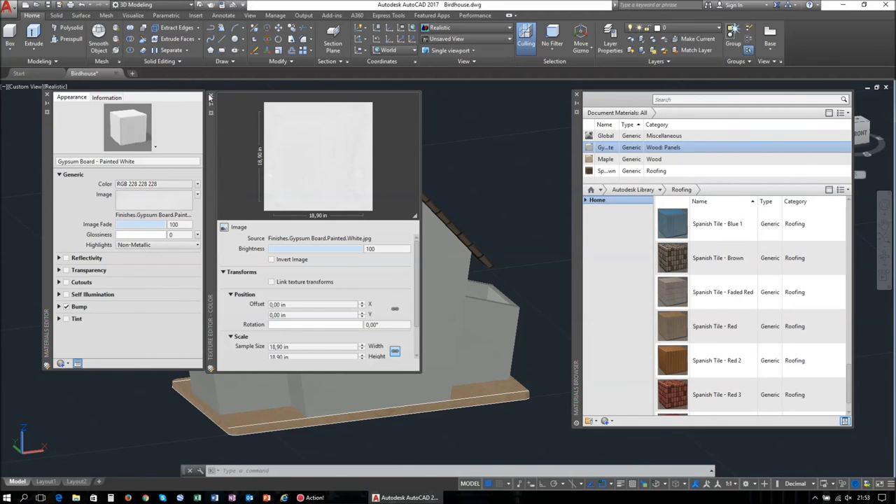
{"action": "left_click", "coordinate": [210, 96]}
{"action": "left_click", "coordinate": [661, 190]}
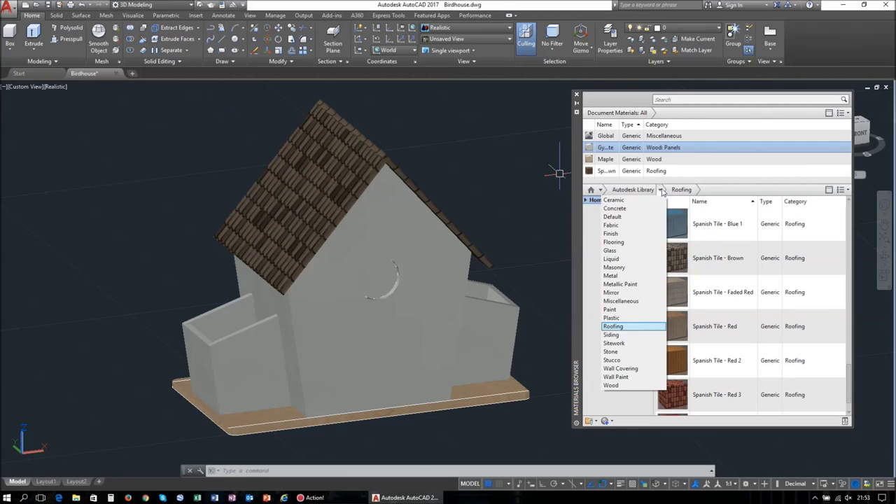
Step: Switch the library to Paint and apply Wood - Painted White to the front wall
{"action": "left_click", "coordinate": [628, 217]}
{"action": "scroll", "coordinate": [742, 294], "scroll_direction": "up", "scroll_amount": 3}
{"action": "scroll", "coordinate": [738, 300], "scroll_direction": "up", "scroll_amount": 3}
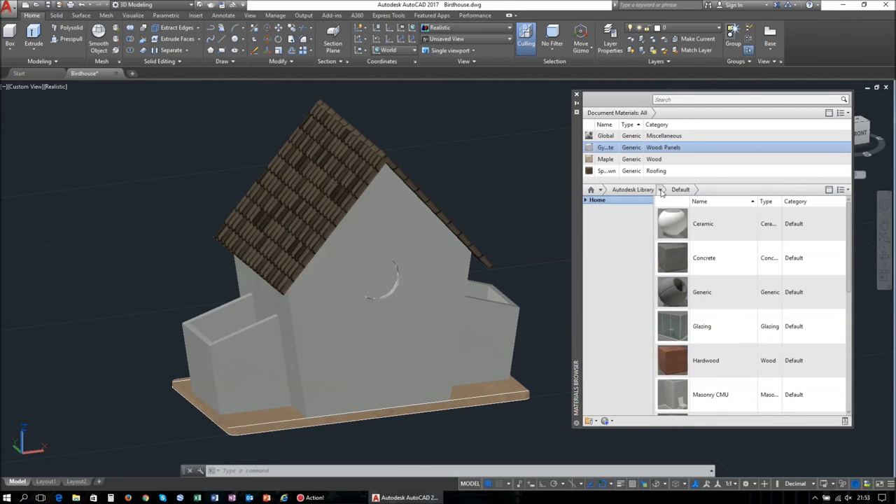
{"action": "left_click", "coordinate": [660, 189]}
{"action": "left_click", "coordinate": [609, 309]}
{"action": "scroll", "coordinate": [735, 338], "scroll_direction": "down", "scroll_amount": 2}
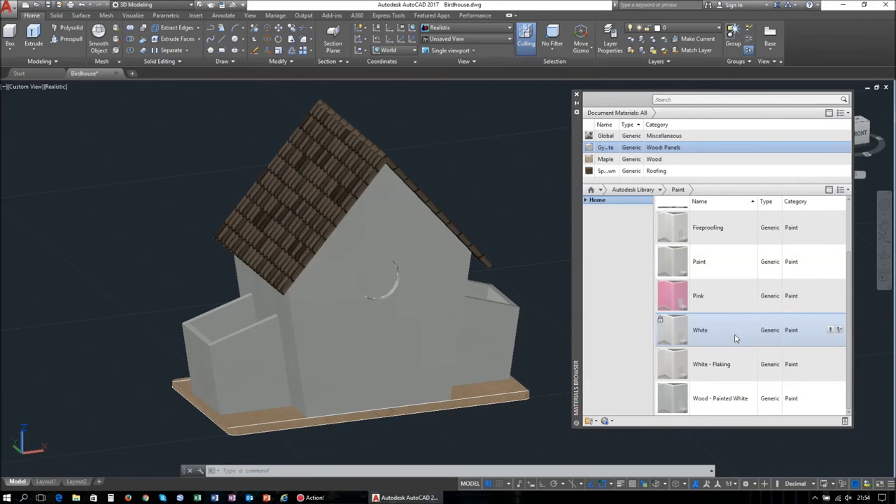
{"action": "left_click_drag", "start_coordinate": [734, 400], "coordinate": [473, 369]}
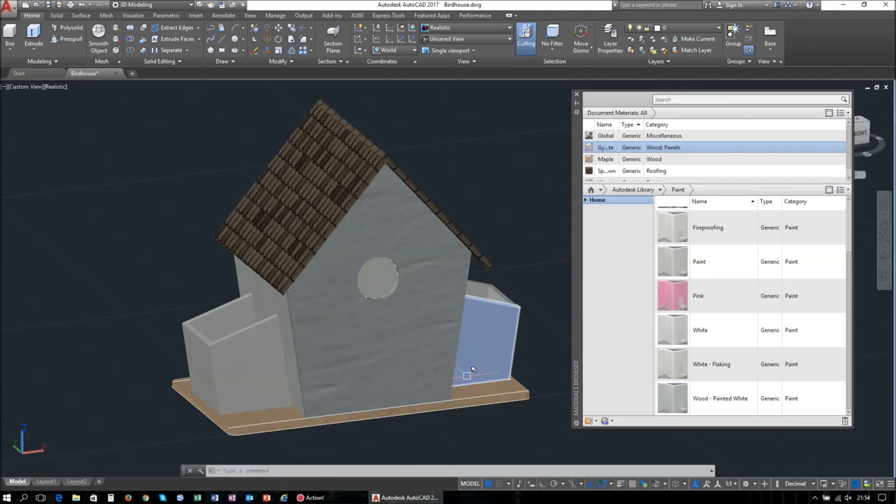
Step: Delete the trial painted-white material from the drawing, view the whole birdhouse, and close the browser
{"action": "left_click", "coordinate": [606, 175]}
{"action": "key", "text": "Delete"}
{"action": "left_click", "coordinate": [474, 260]}
{"action": "mouse_move", "coordinate": [461, 302]}
{"action": "middle_mouse_down", "text": "shift"}
{"action": "mouse_move", "coordinate": [511, 200]}
{"action": "mouse_move", "coordinate": [460, 240]}
{"action": "middle_mouse_up", "text": "shift"}
{"action": "left_click", "coordinate": [576, 93]}
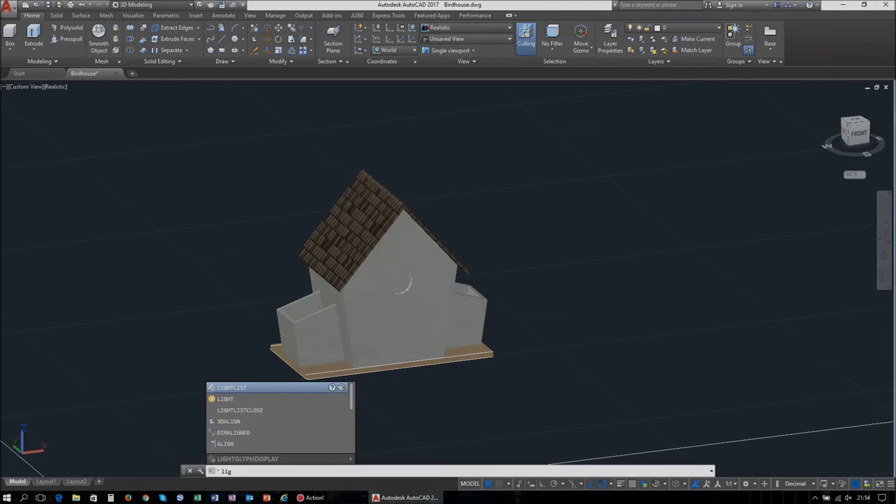